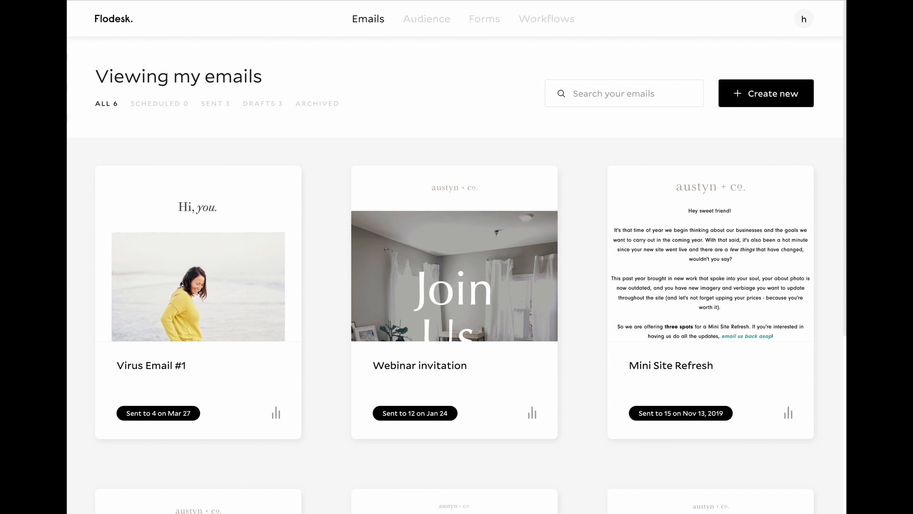
Open the forms section and look over the existing forms
left_click(480, 20)
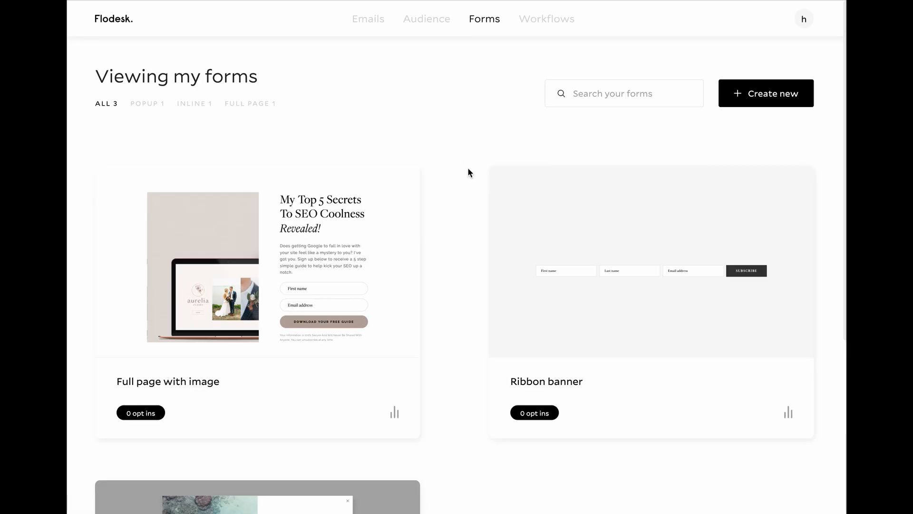
scroll(468, 169, "down", 5)
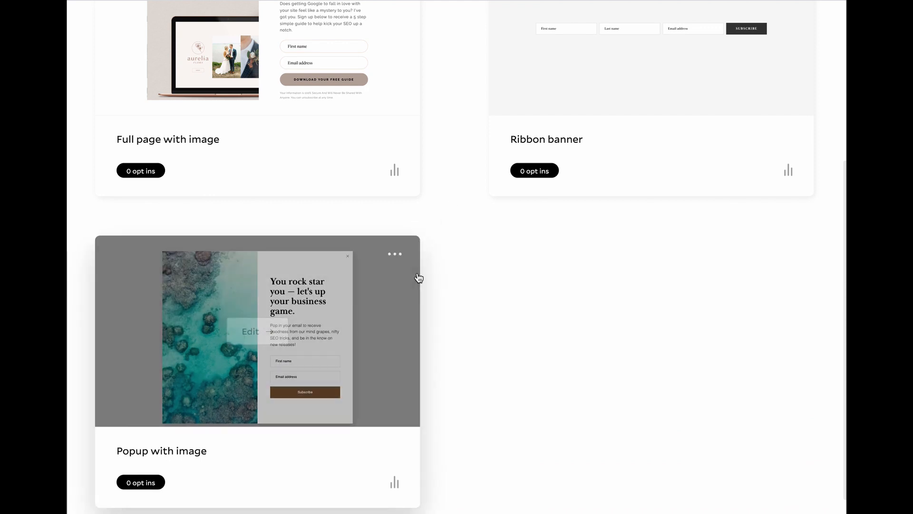
scroll(466, 184, "up", 5)
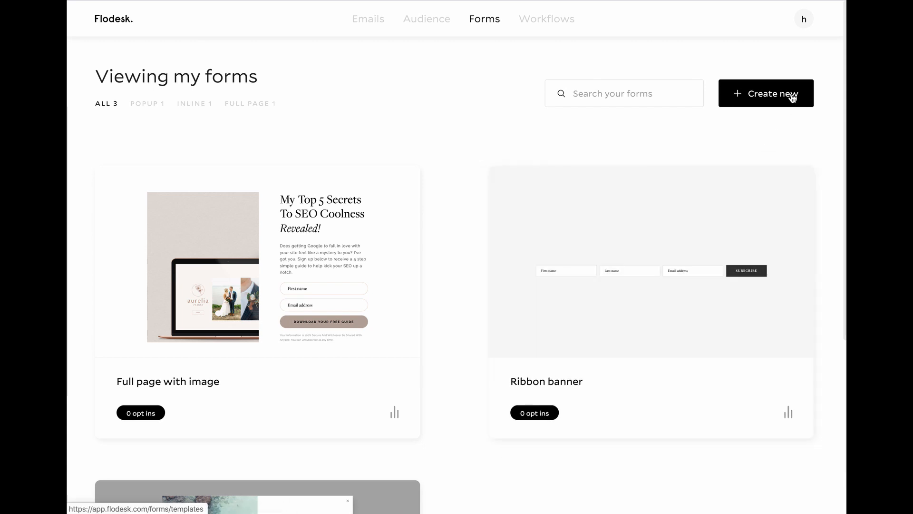
Start creating a new form and compare the popup templates with and without an image
left_click(792, 97)
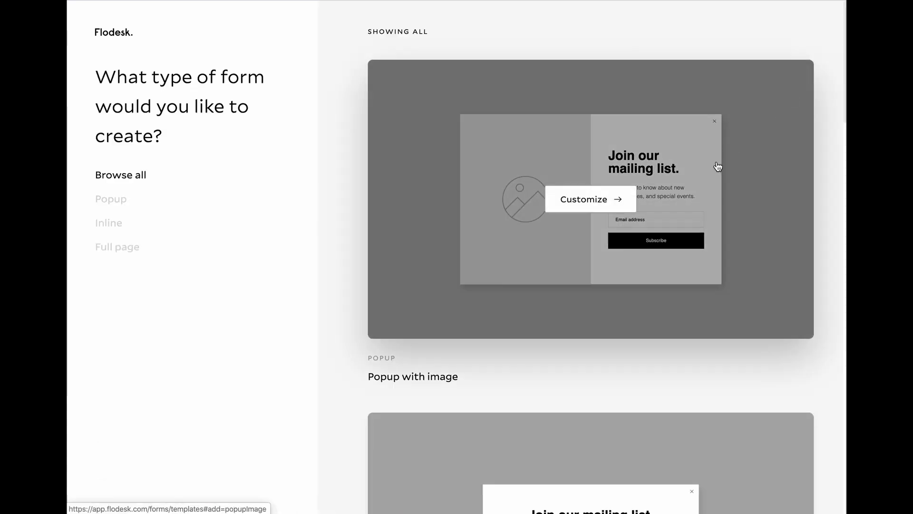
scroll(712, 181, "down", 2)
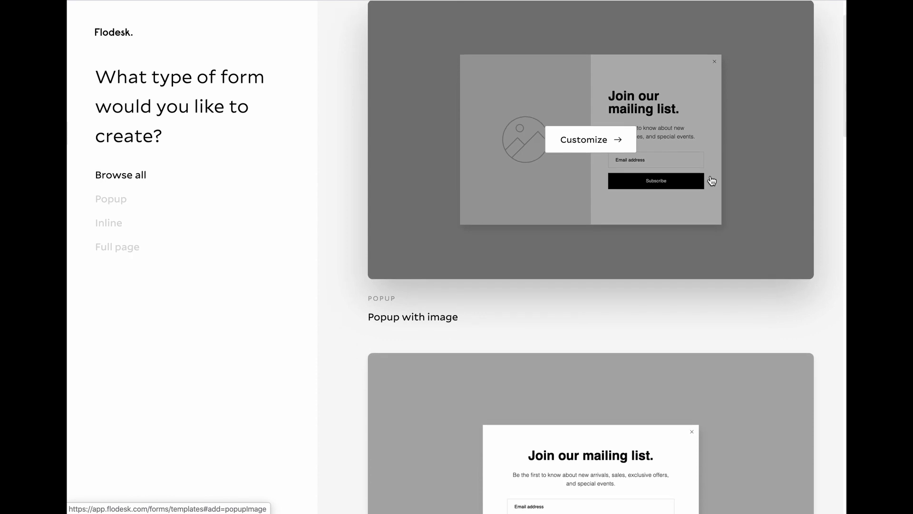
scroll(712, 180, "down", 1)
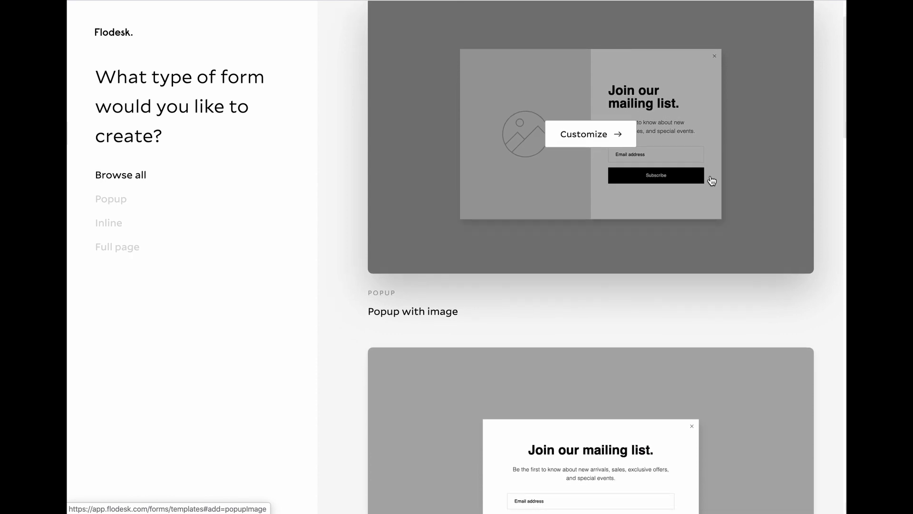
scroll(711, 180, "down", 1)
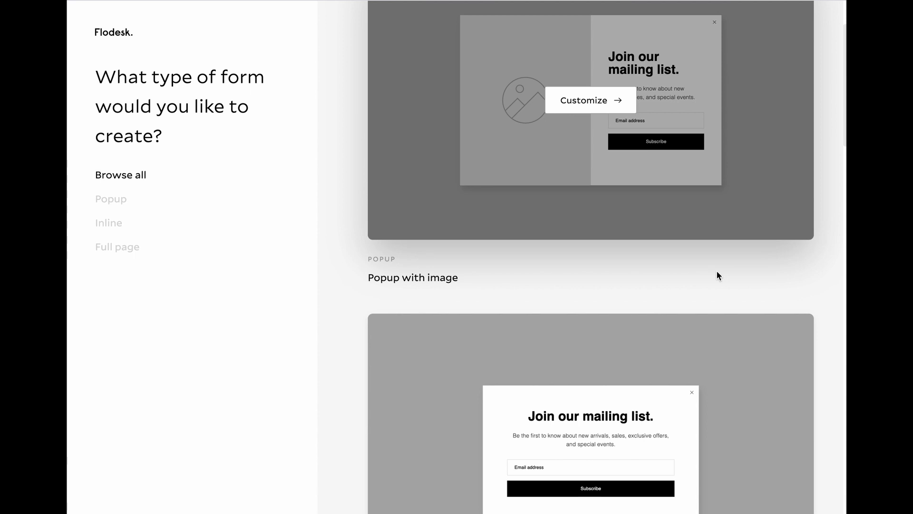
scroll(716, 274, "up", 1)
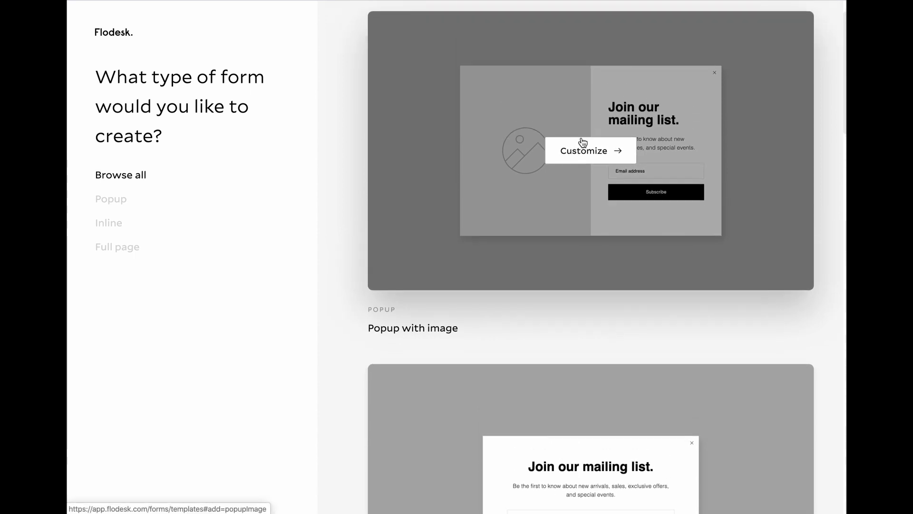
scroll(582, 140, "down", 5)
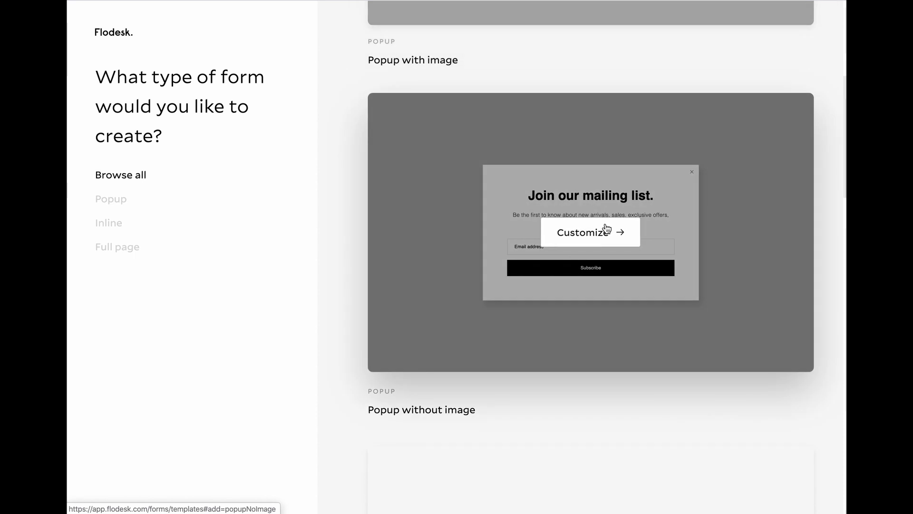
scroll(607, 228, "up", 4)
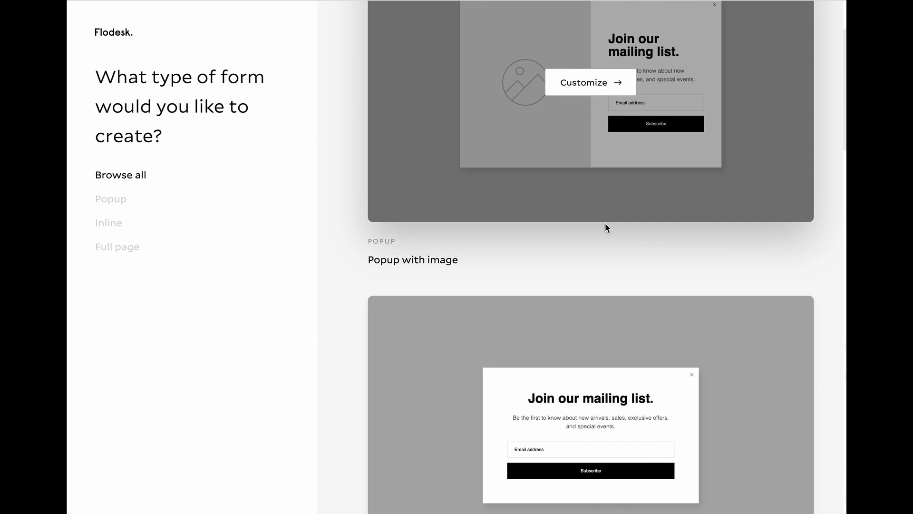
scroll(604, 222, "down", 5)
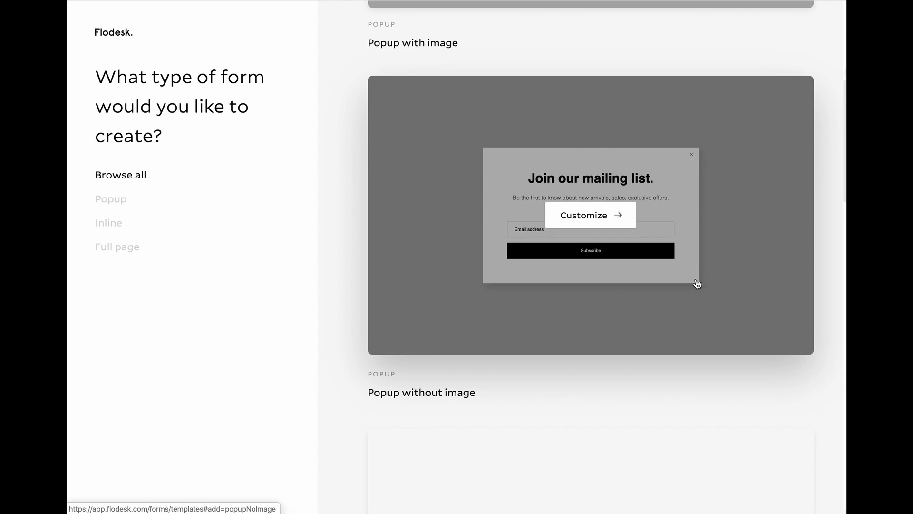
Examine the inline form templates, including Ribbon banner, Inline with image and the Flodesk x Rising Tide version
scroll(697, 283, "down", 8)
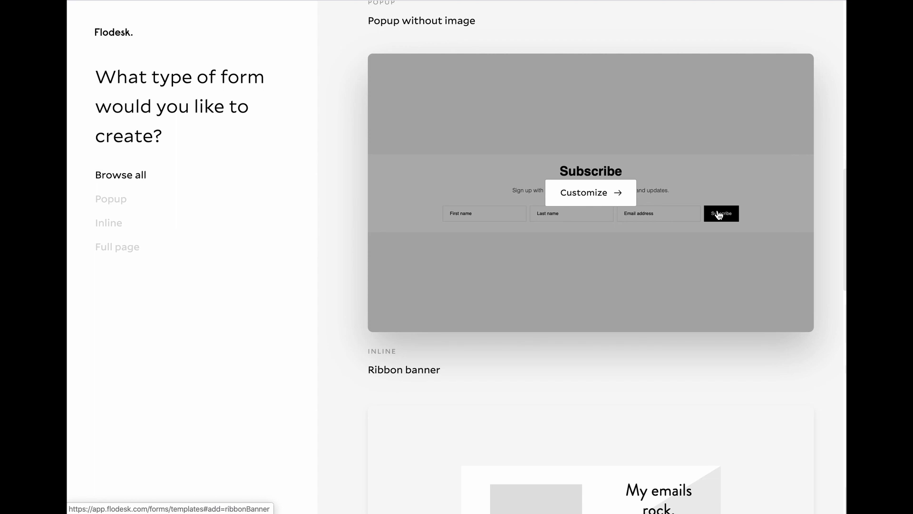
scroll(719, 215, "down", 2)
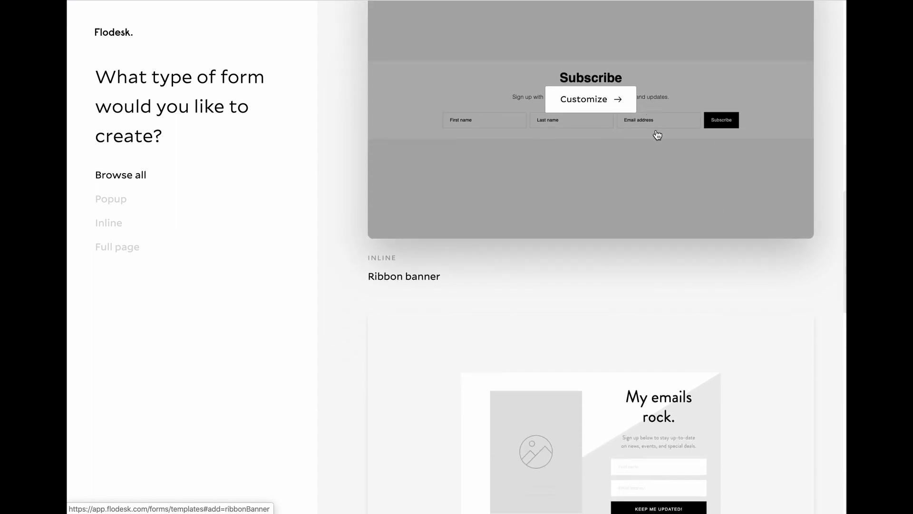
scroll(657, 135, "down", 5)
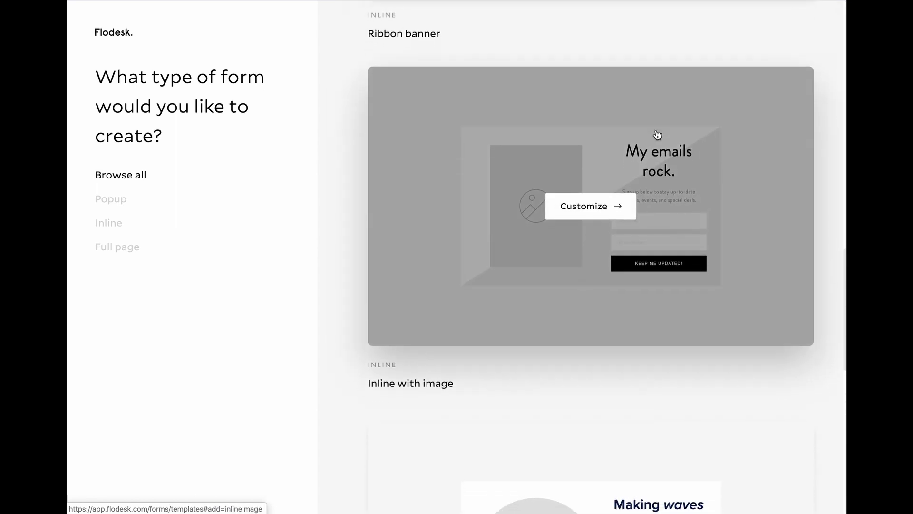
scroll(657, 135, "down", 1)
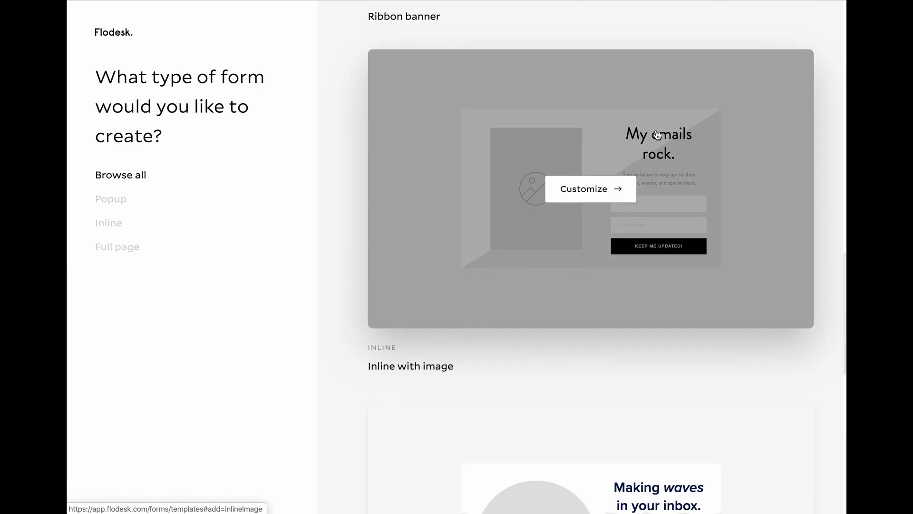
scroll(655, 135, "up", 2)
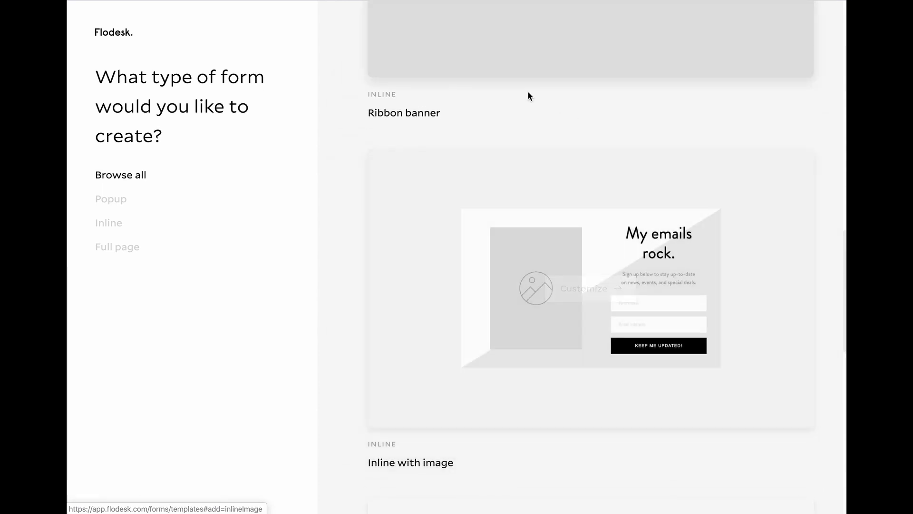
scroll(528, 95, "up", 2)
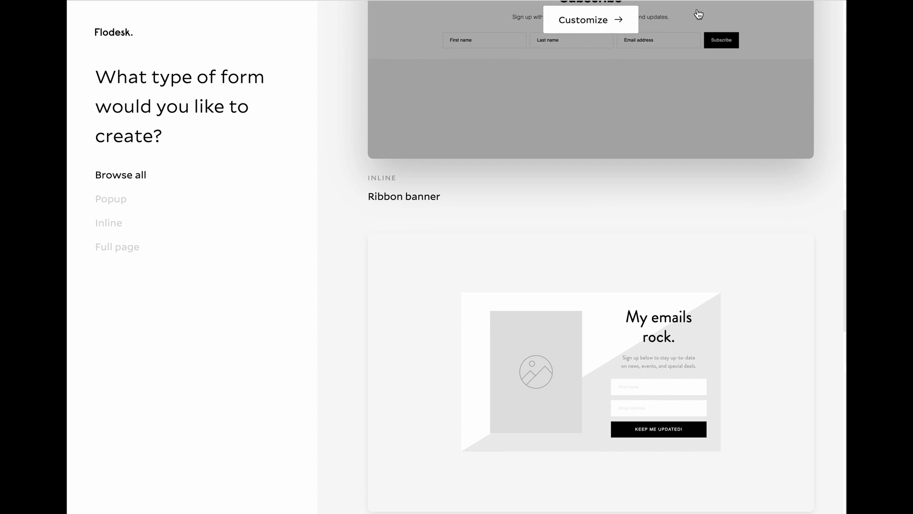
scroll(750, 114, "down", 5)
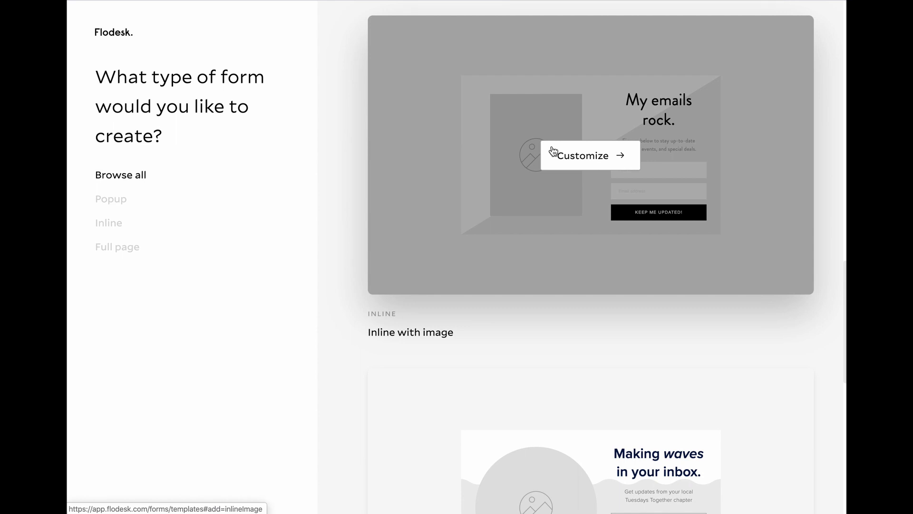
scroll(553, 151, "down", 7)
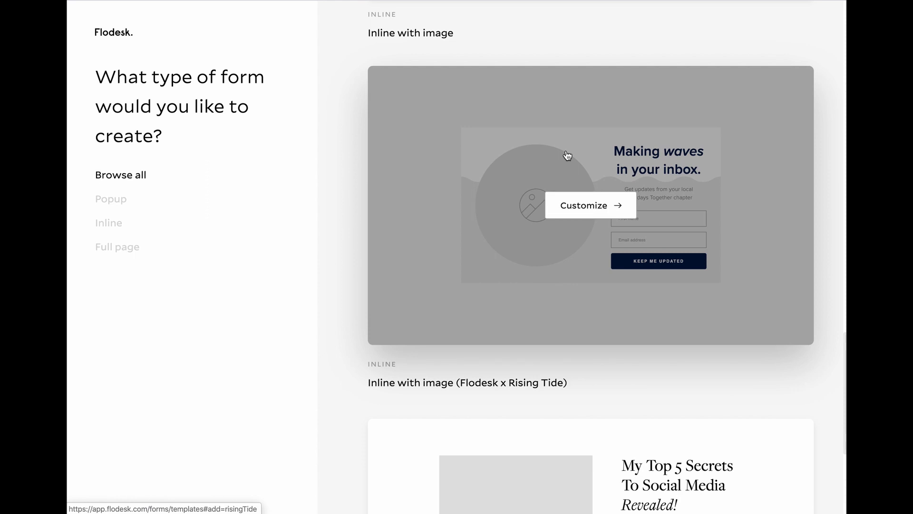
Examine the Full page with image template and return to the start of the template gallery
scroll(568, 155, "down", 6)
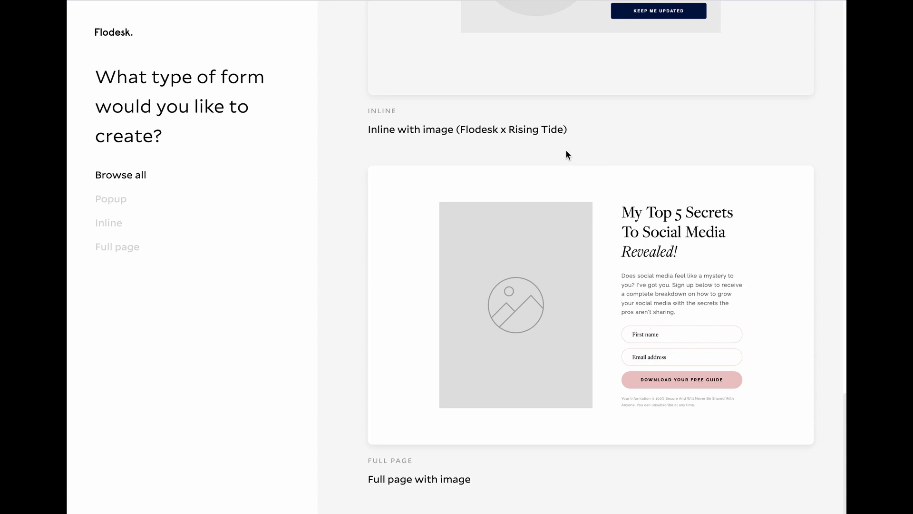
mouse_move(561, 275)
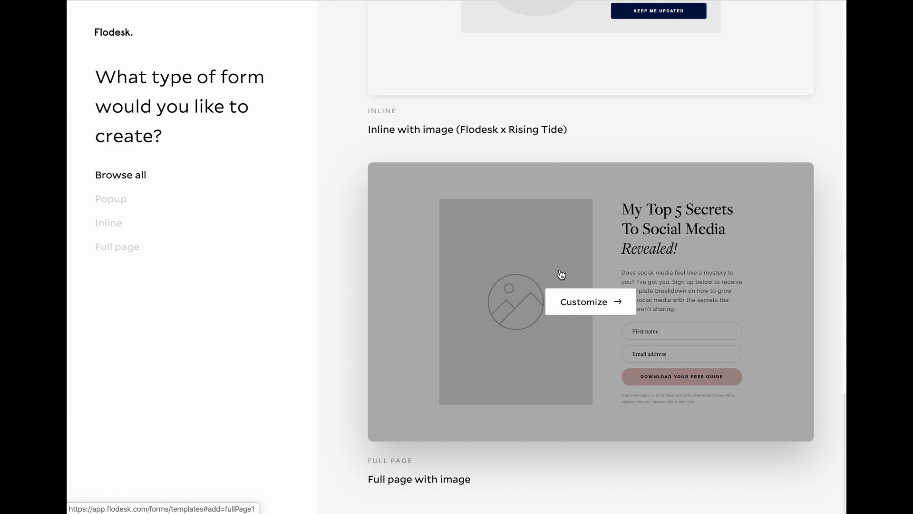
scroll(561, 275, "up", 10)
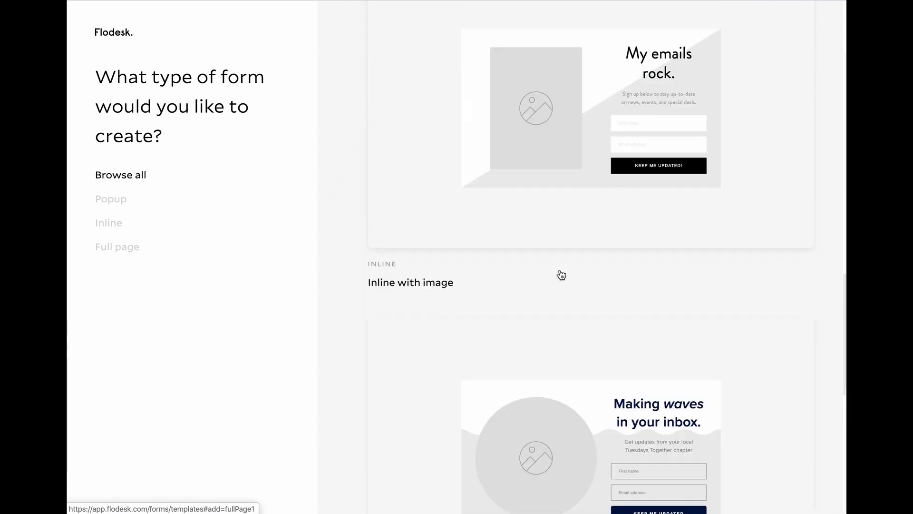
scroll(561, 274, "up", 10)
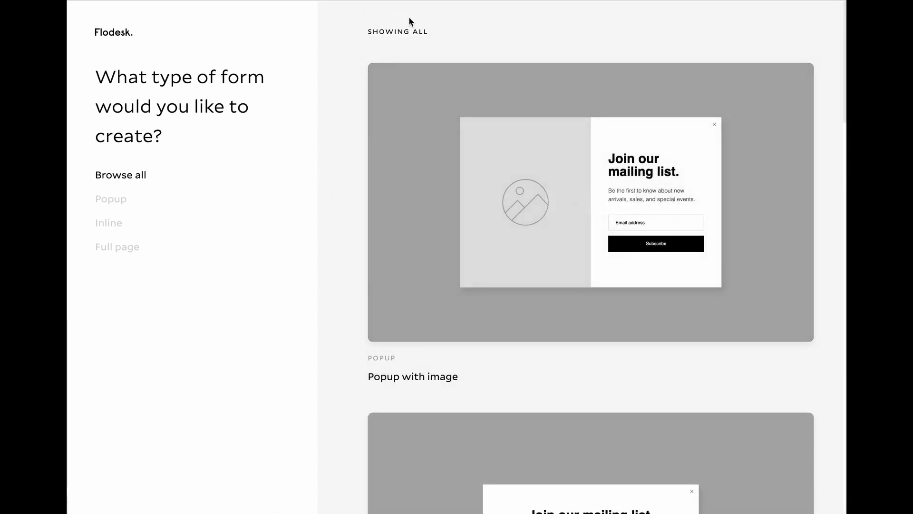
Go back to the list of existing forms and open the Popup with image form for editing
left_click(93, 1)
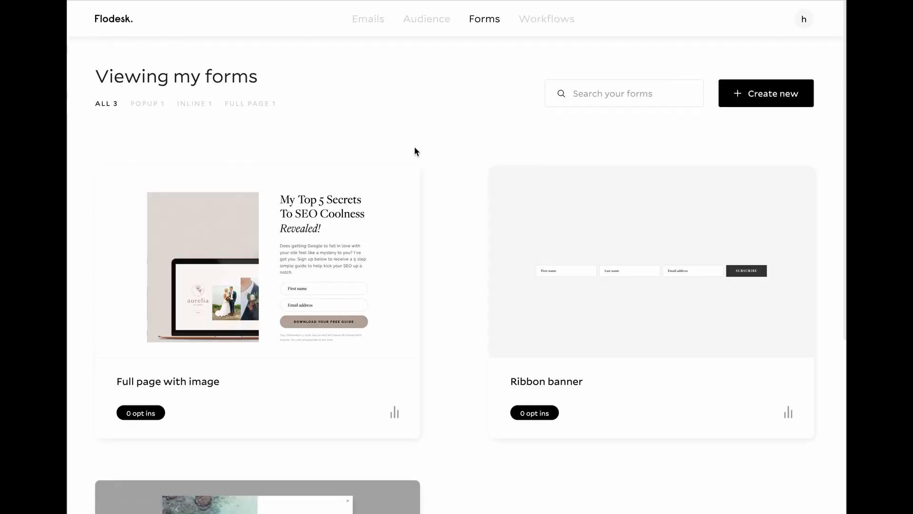
scroll(415, 151, "down", 1)
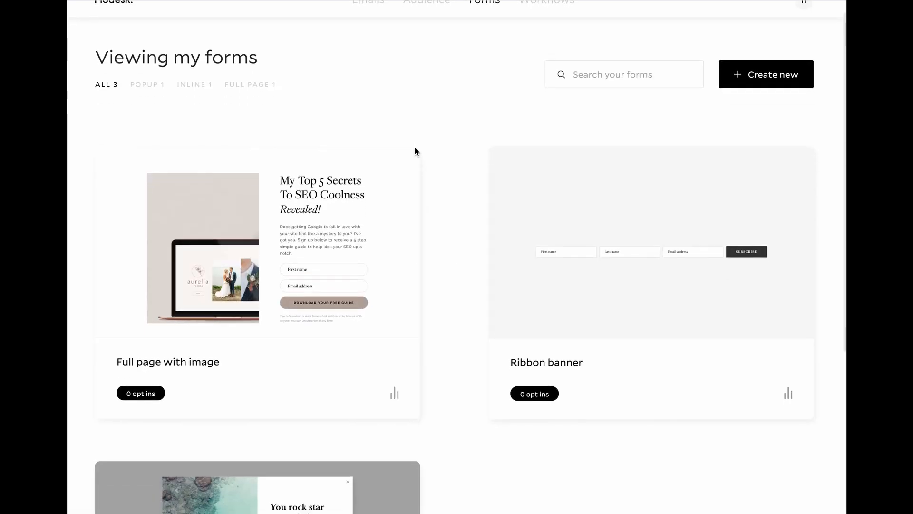
scroll(415, 151, "down", 5)
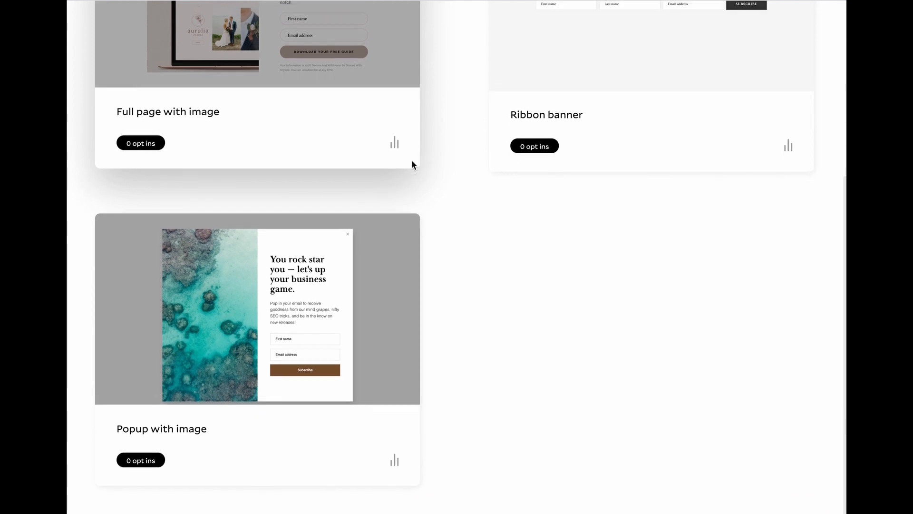
mouse_move(350, 316)
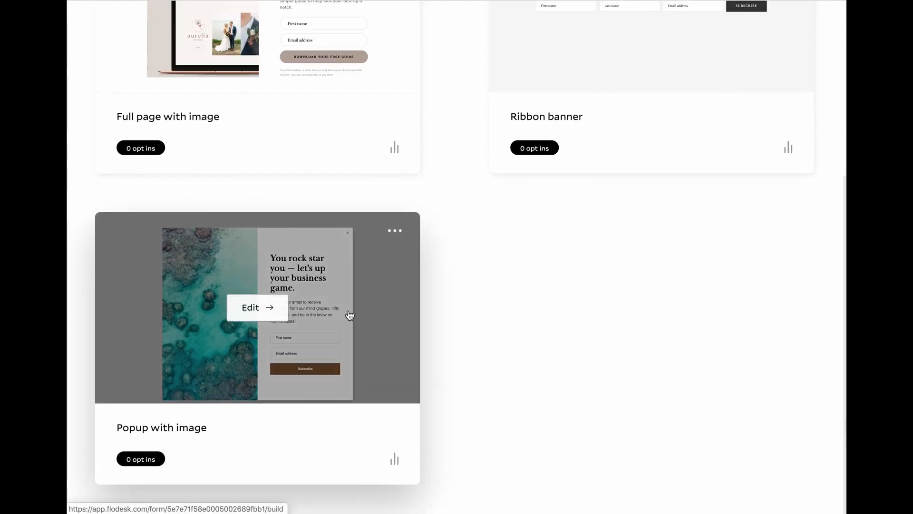
left_click(267, 307)
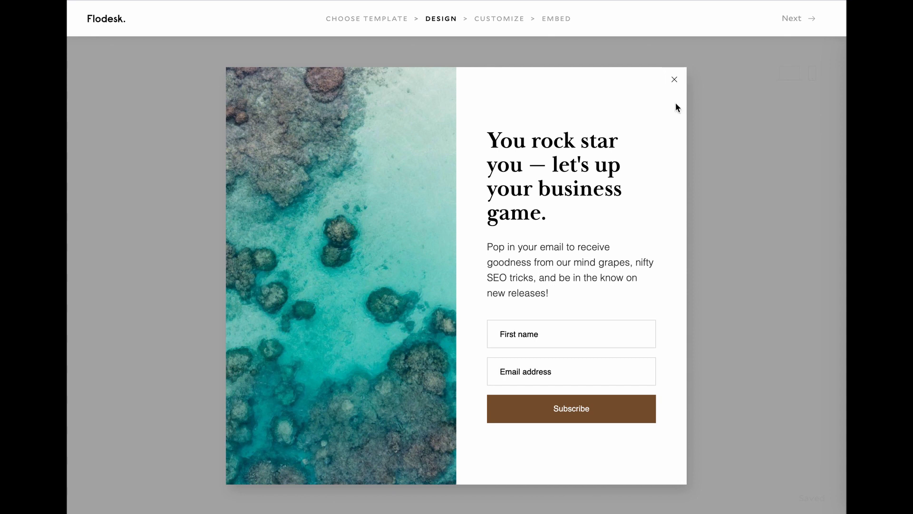
Examine the editing options for the popup's image, its heading and the paragraph text beneath it
left_click(367, 220)
mouse_move(702, 155)
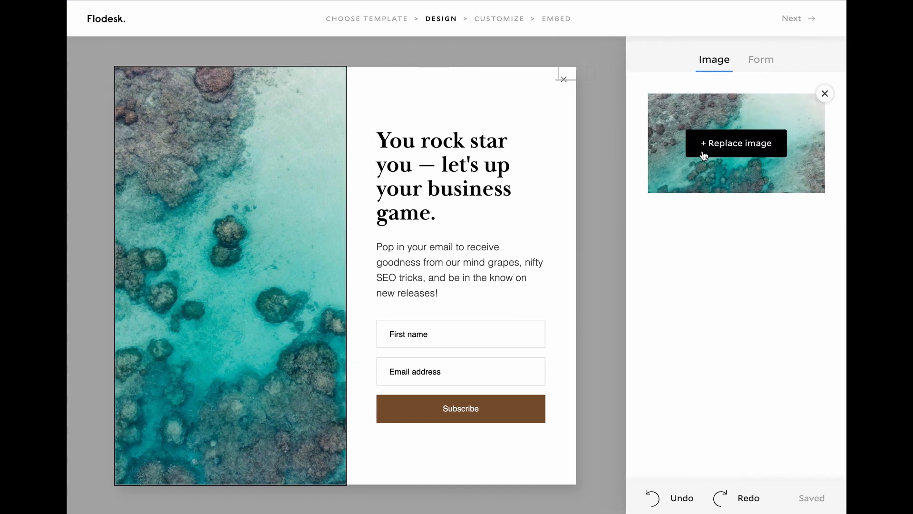
left_click(462, 171)
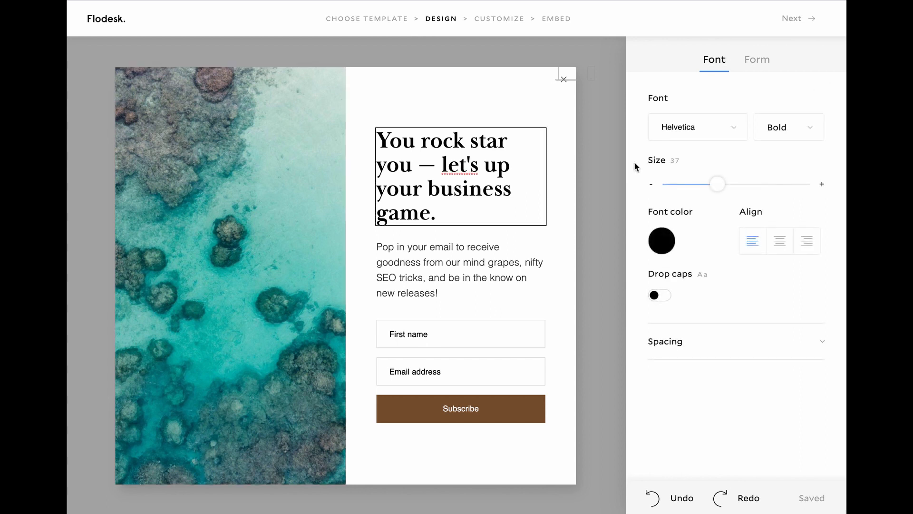
left_click(510, 169)
key("ctrl+a")
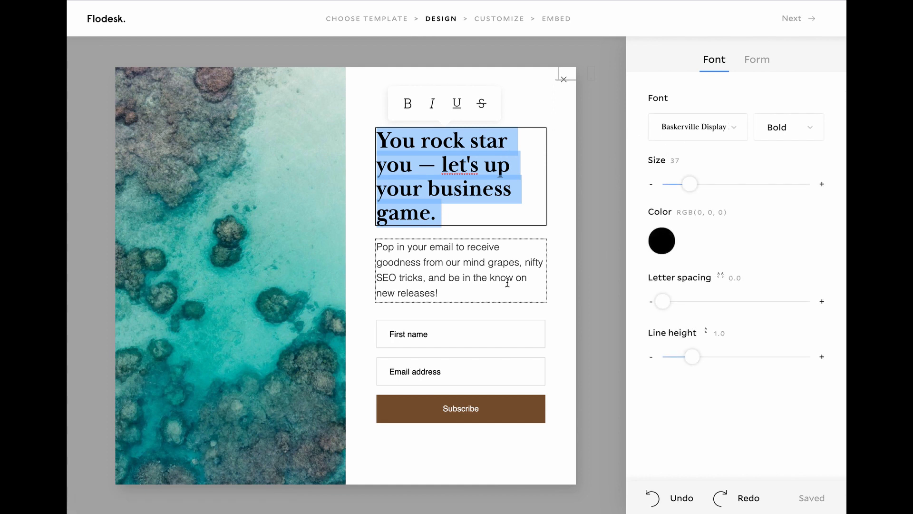
left_click(486, 265)
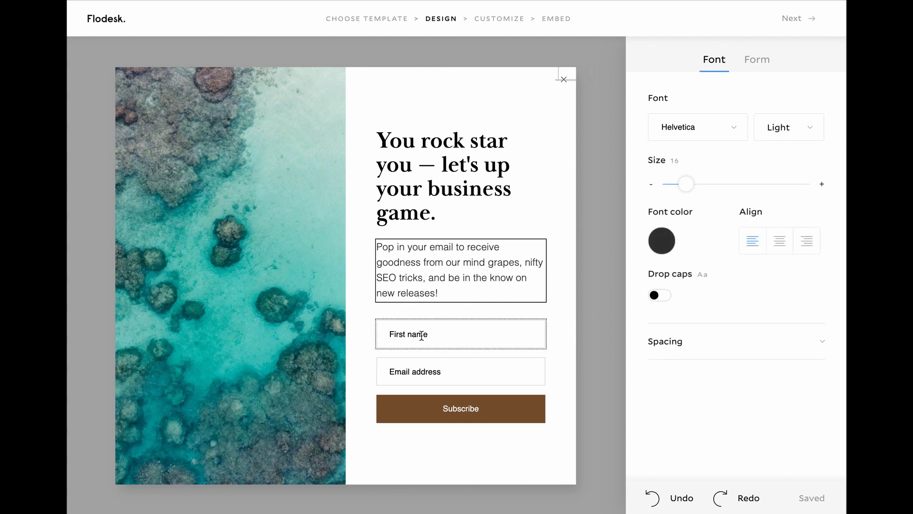
Examine the Subscribe button's style settings and the colour choices for its fill, leaving the palette without picking one
left_click(446, 411)
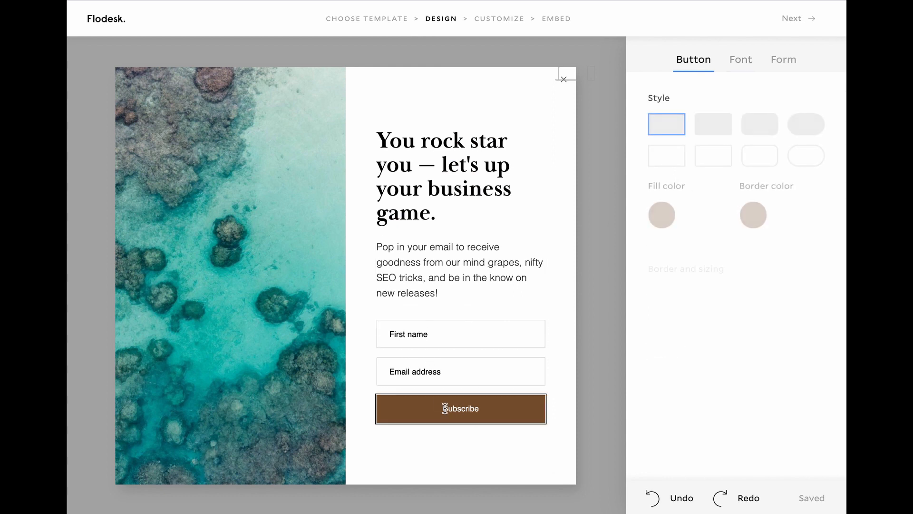
left_click(670, 222)
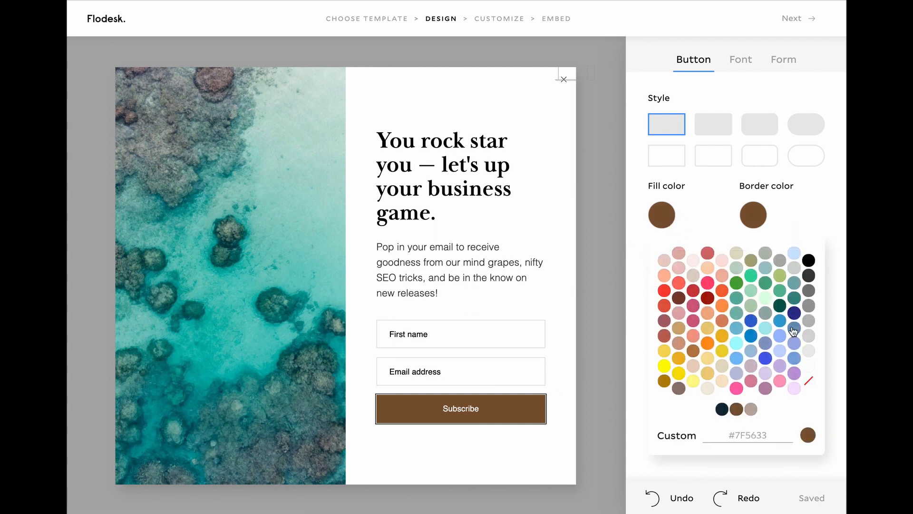
left_click(634, 274)
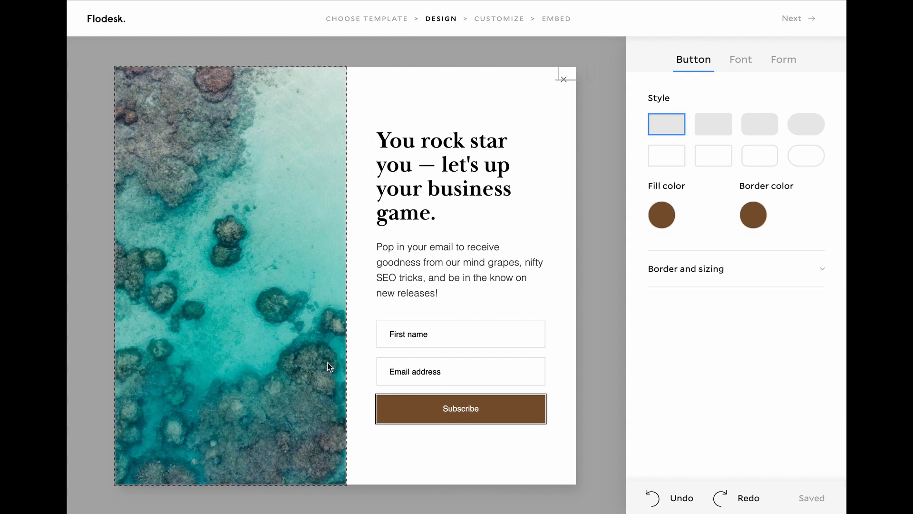
Continue through the customize questions, keeping the 5-second delay, hiding from return visitors, opt-in notifications and success message, up to the embed code
left_click(792, 19)
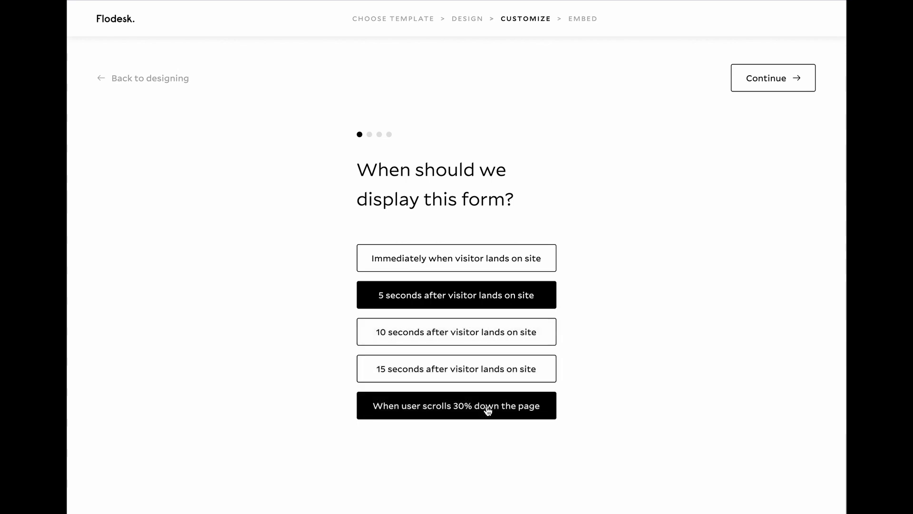
left_click(761, 82)
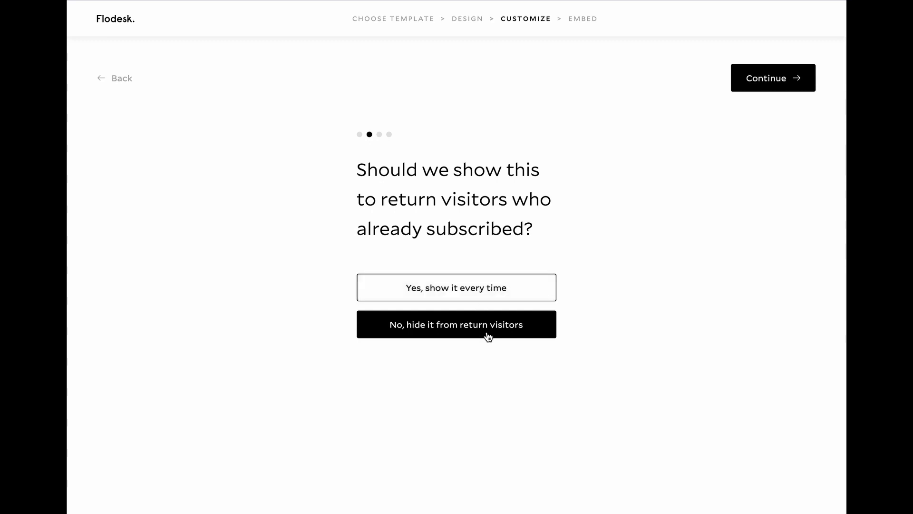
left_click(798, 82)
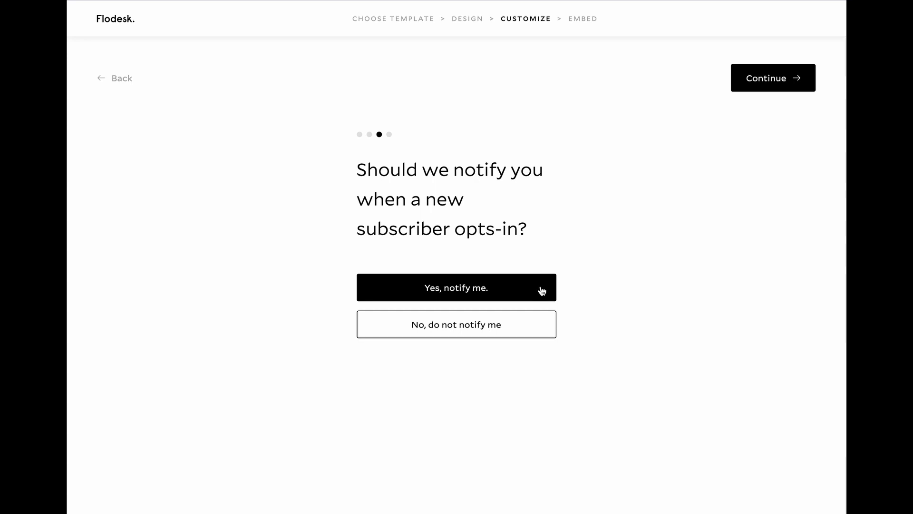
left_click(767, 90)
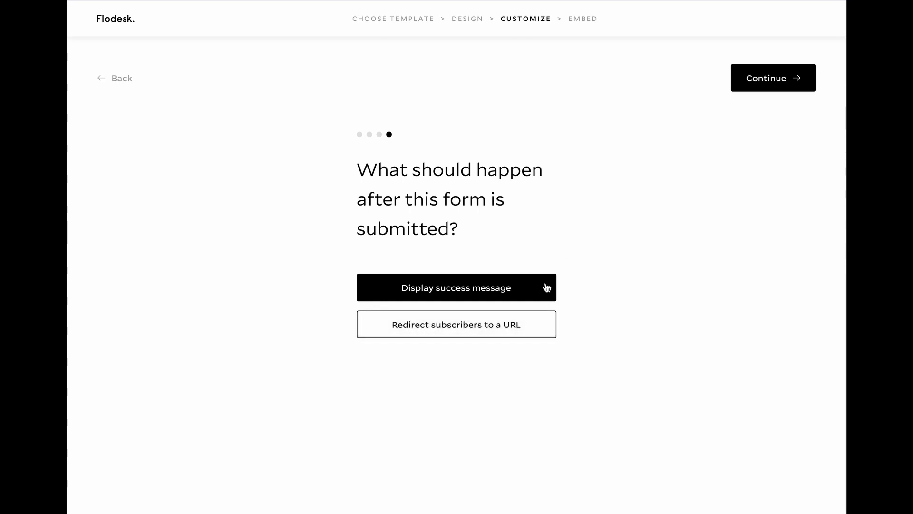
left_click(782, 84)
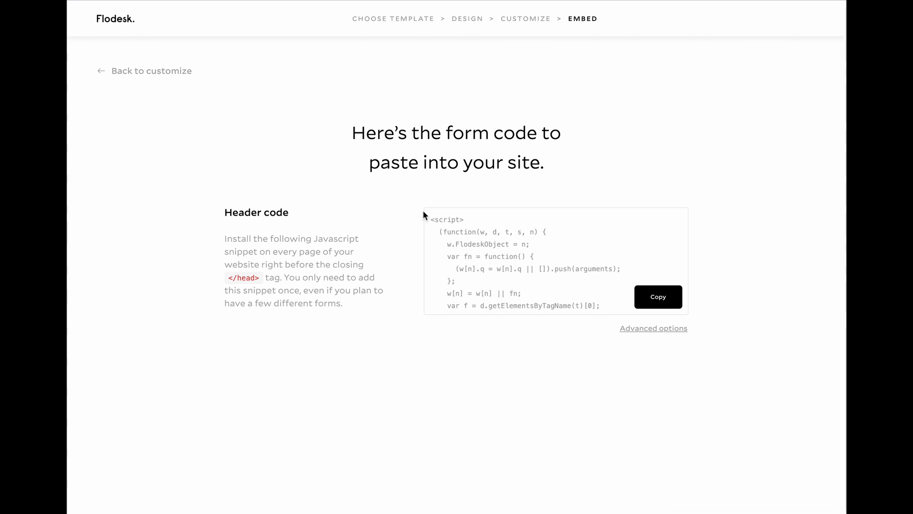
Copy the popup form's JavaScript header code
left_click(474, 241)
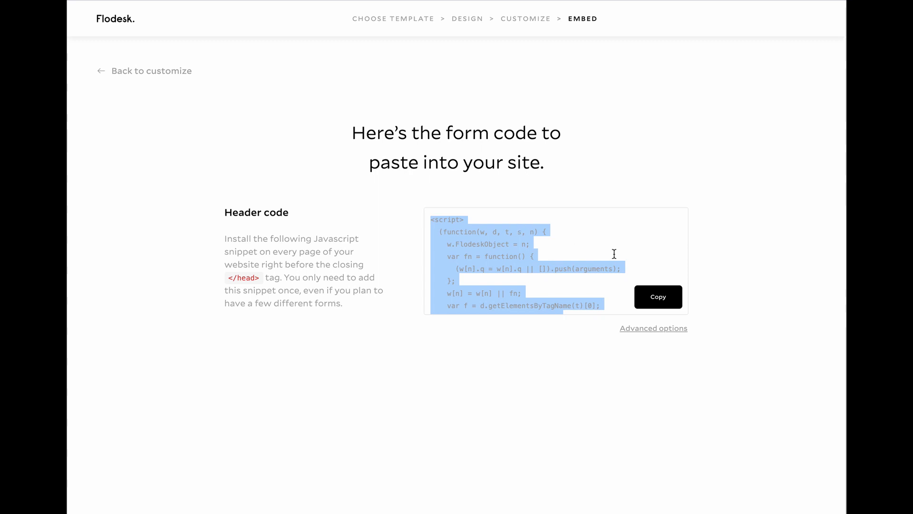
left_click(673, 303)
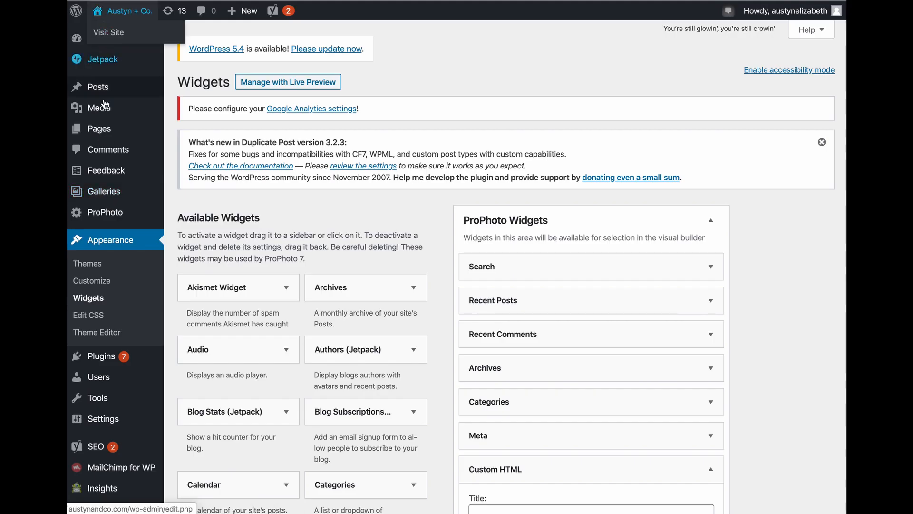
Switch to the WordPress dashboard and open the advanced Custom Code section of ProPhoto's global settings, at the head area
mouse_move(137, 216)
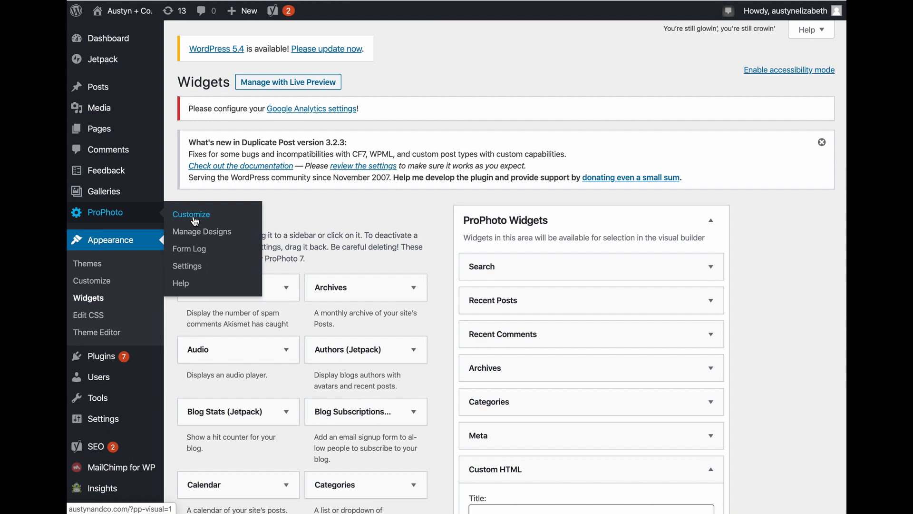
left_click(193, 274)
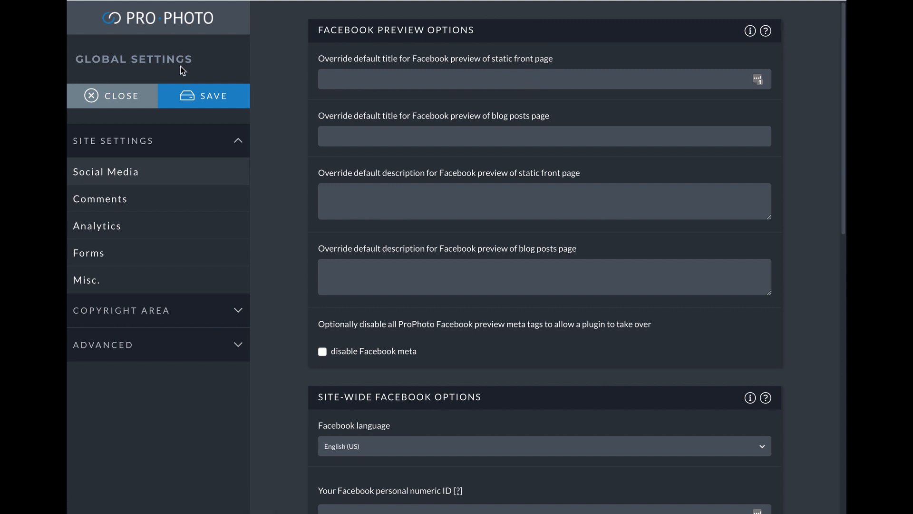
left_click(162, 350)
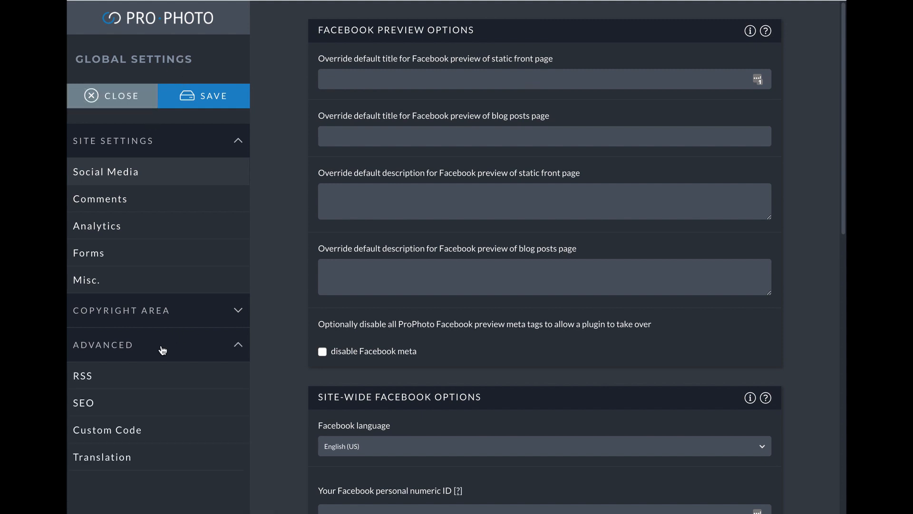
left_click(135, 437)
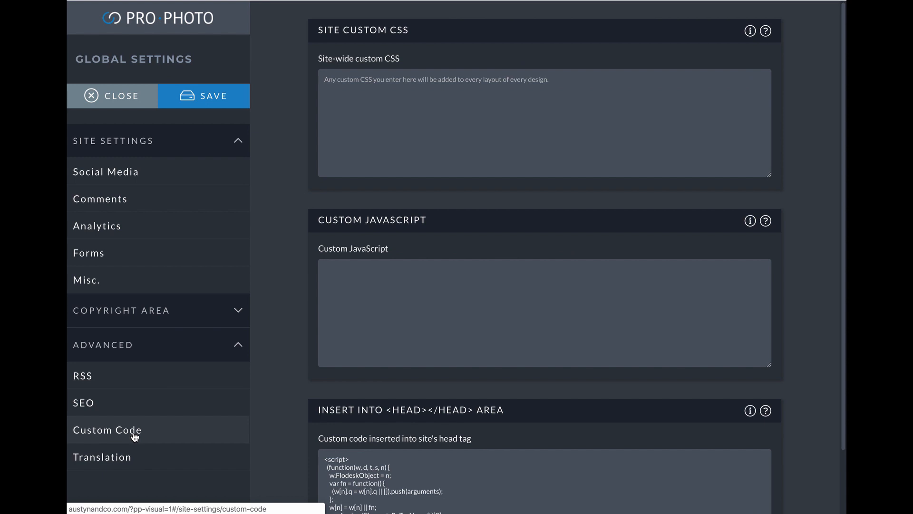
scroll(408, 399, "down", 3)
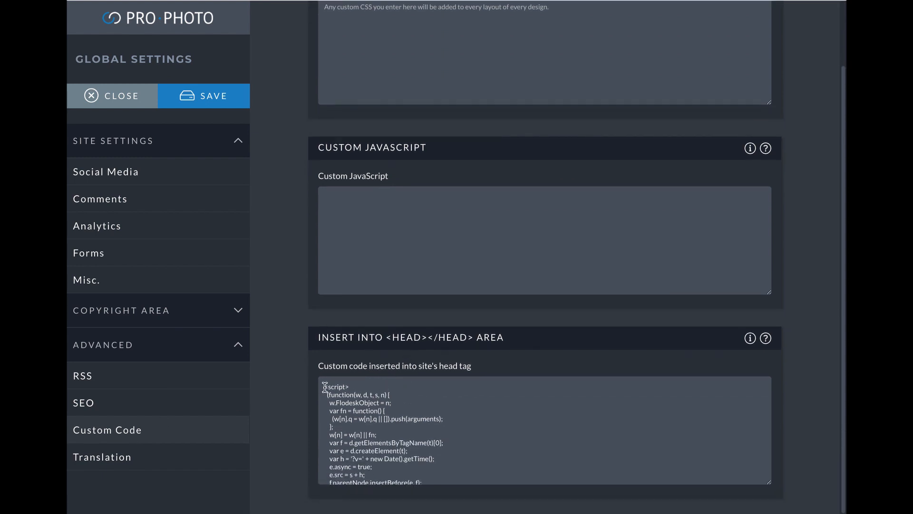
Examine the Flodesk script in the custom code for the site's head tag, from its opening to its closing tag
left_click_drag(325, 387, 372, 435)
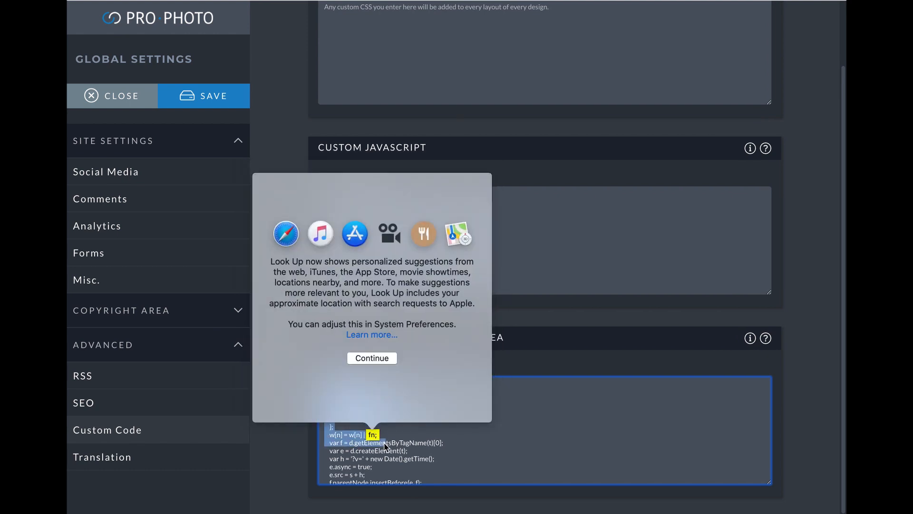
left_click(386, 444)
left_click_drag(324, 386, 413, 487)
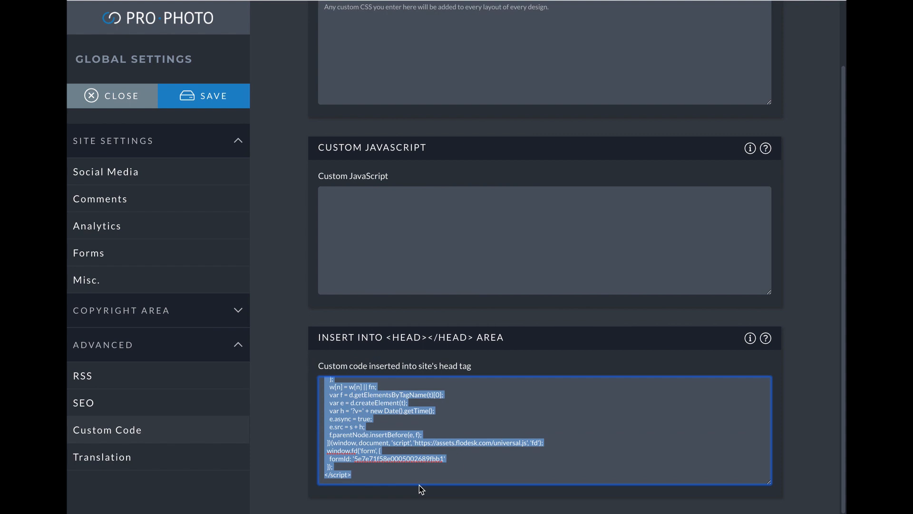
left_click(418, 484)
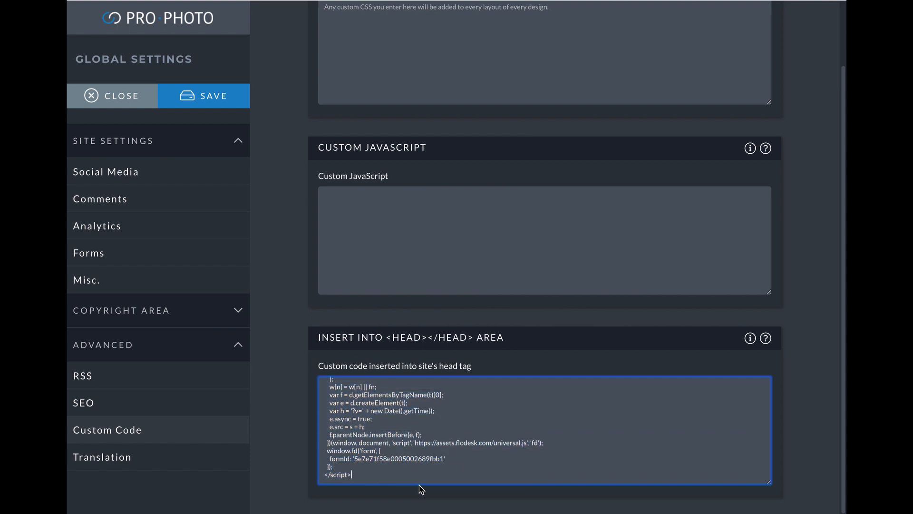
scroll(418, 484, "up", 2)
key("ctrl+a")
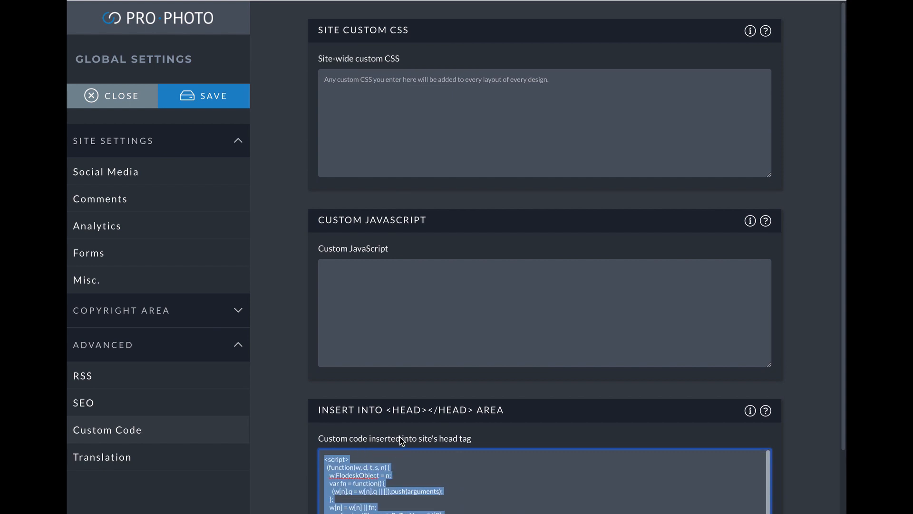
scroll(403, 437, "down", 2)
left_click(366, 474)
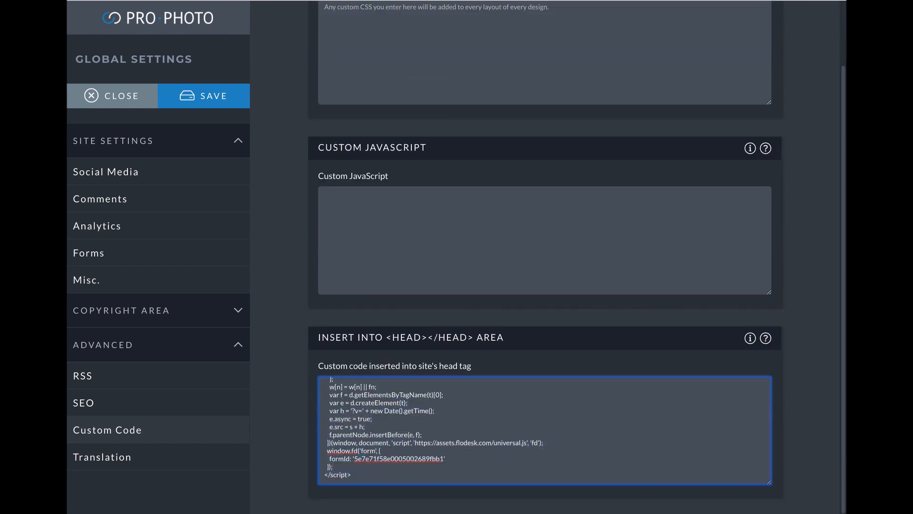
scroll(366, 474, "down", 1)
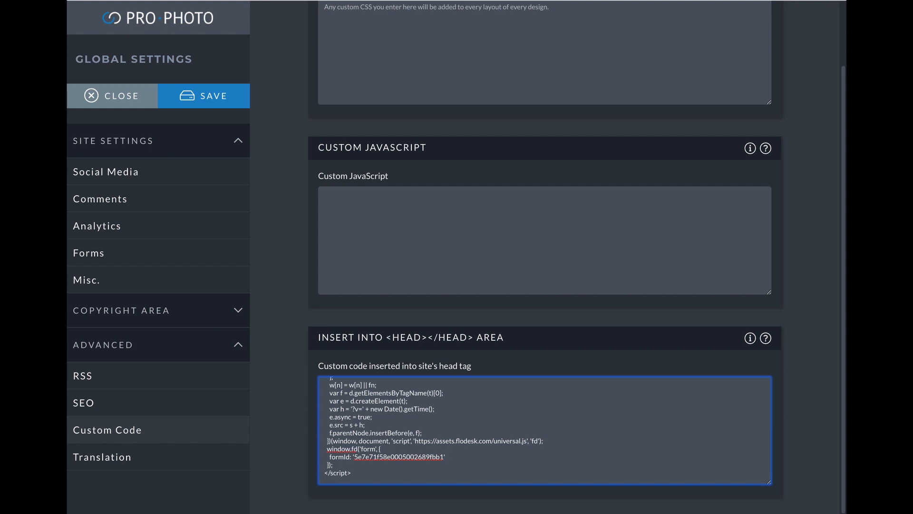
scroll(395, 422, "up", 2)
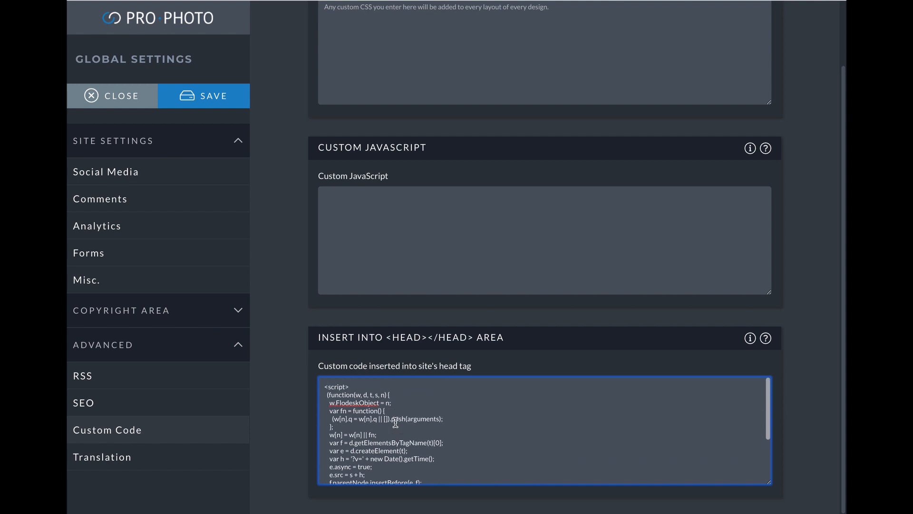
scroll(395, 422, "down", 4)
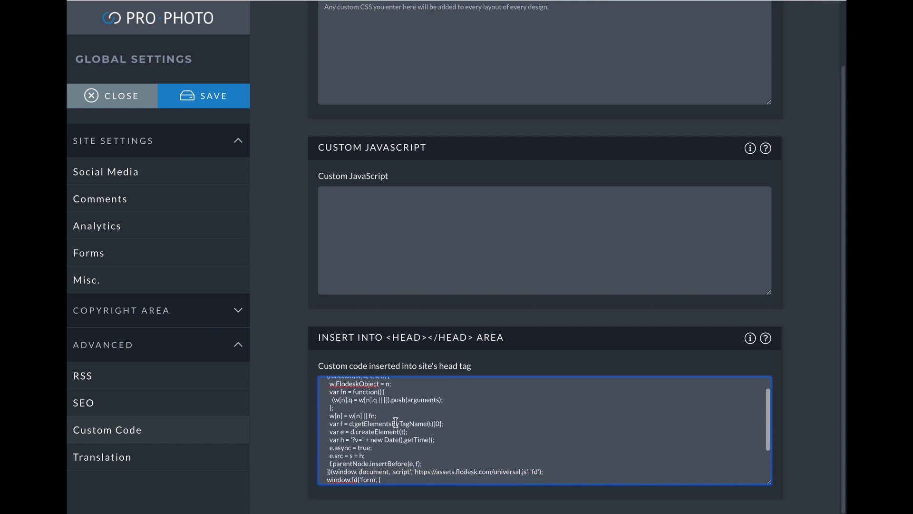
Save the custom code and close the global settings
left_click(213, 99)
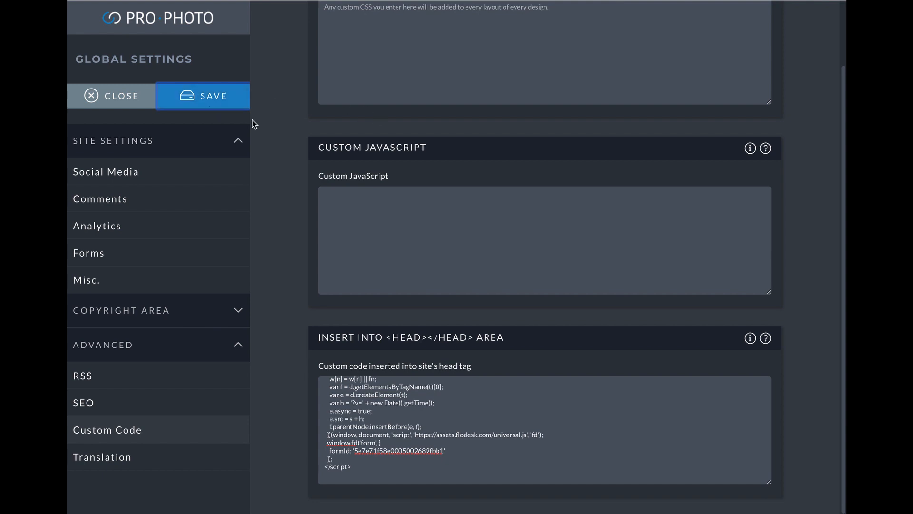
left_click(93, 97)
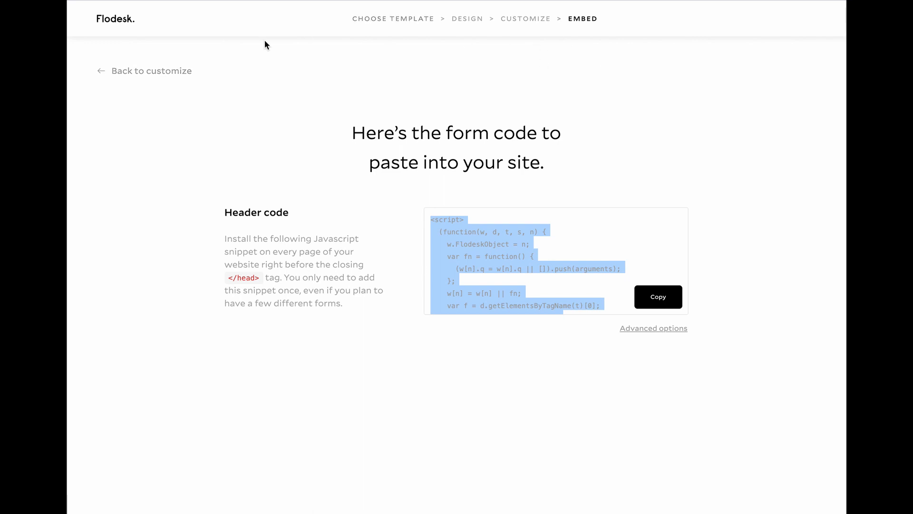
Switch back to Flodesk, return to the list of existing forms and open the Ribbon banner form for editing
left_click(114, 20)
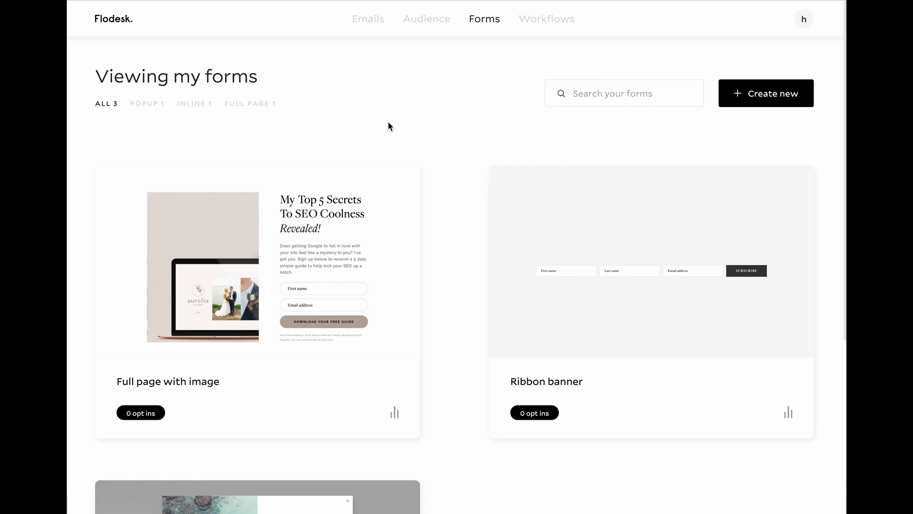
scroll(465, 175, "down", 3)
scroll(464, 173, "down", 2)
scroll(464, 172, "up", 5)
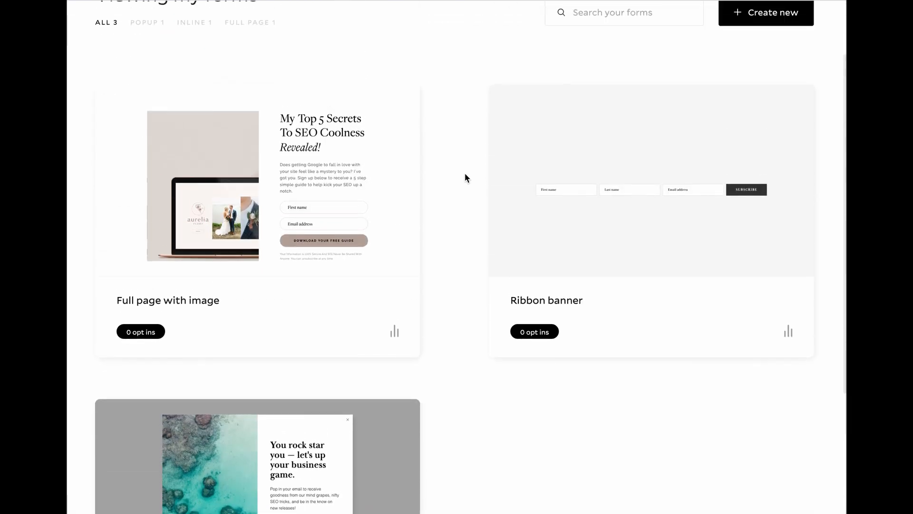
mouse_move(675, 252)
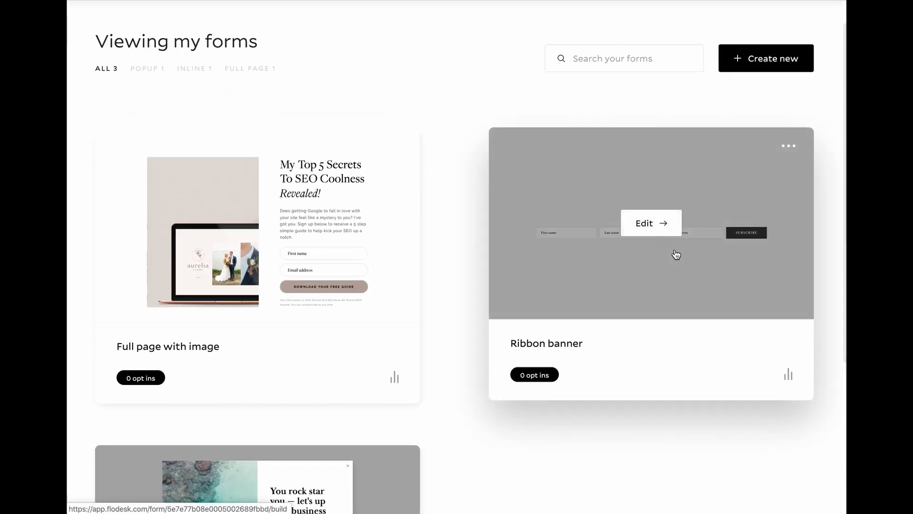
left_click(647, 220)
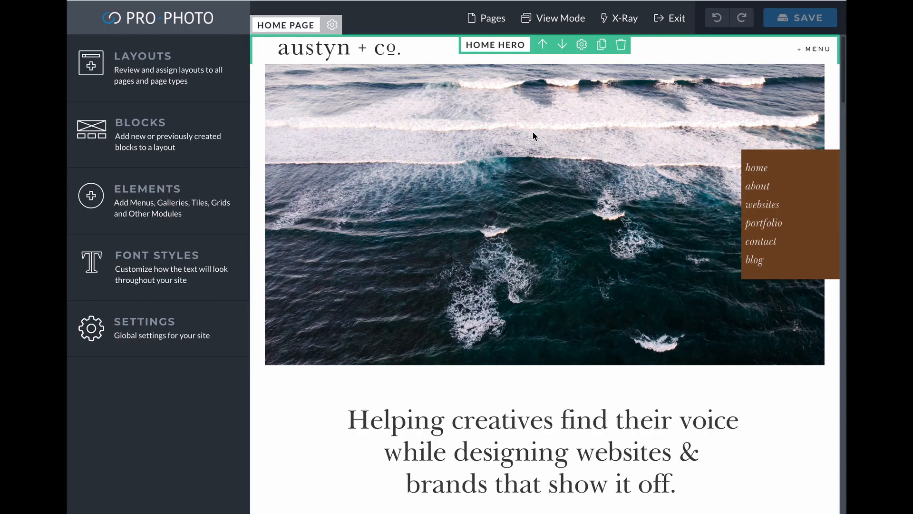
Switch to ProPhoto's home page editor and unlock the "Get on the list!" block, continuing without making it unique
scroll(533, 135, "down", 4)
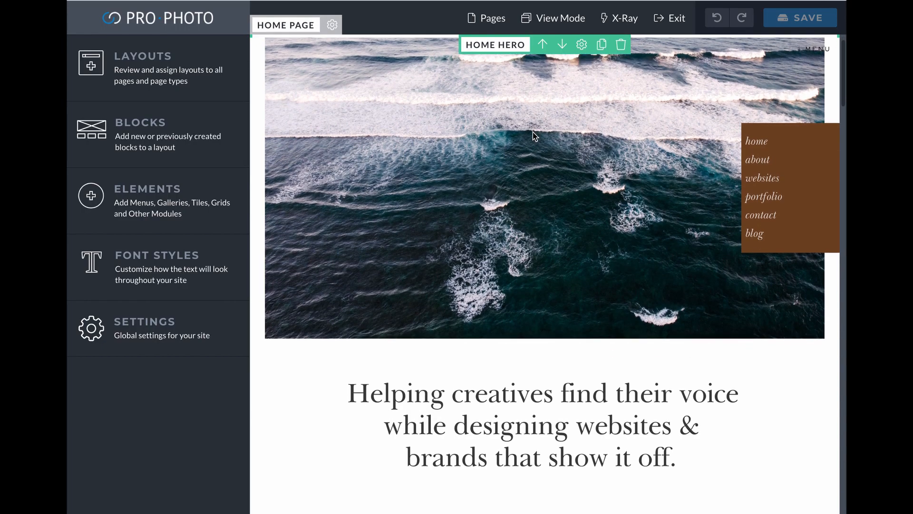
scroll(532, 132, "down", 15)
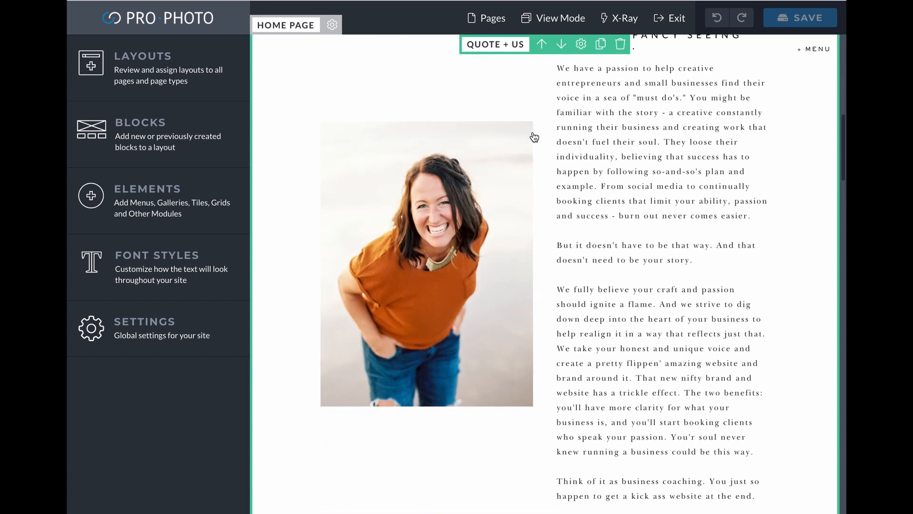
scroll(533, 135, "up", 1)
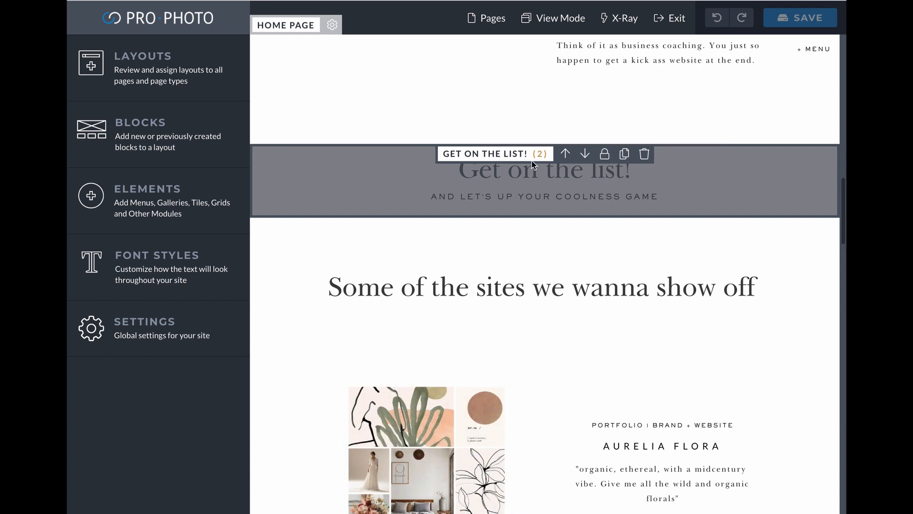
left_click(607, 157)
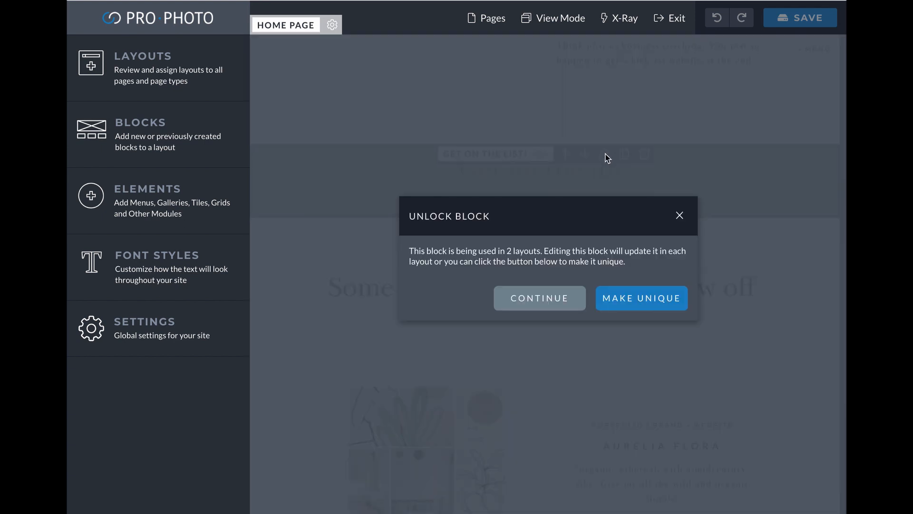
left_click(541, 305)
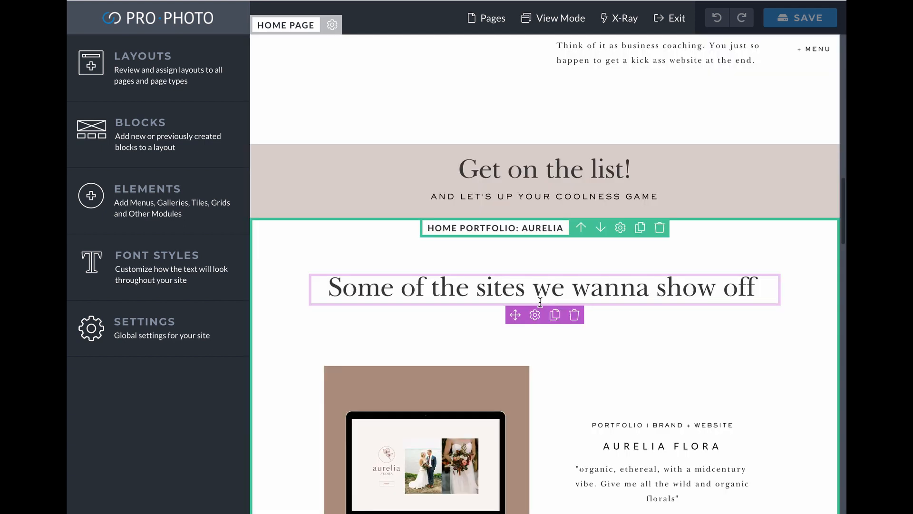
Try the H1 style on the block's "Get on the list!" heading and set it back to H2
left_click(523, 175)
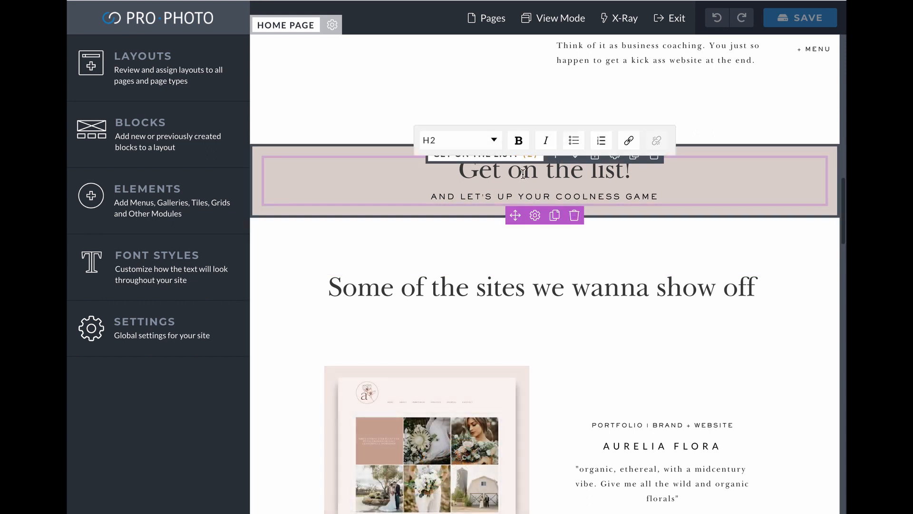
triple_click(522, 174)
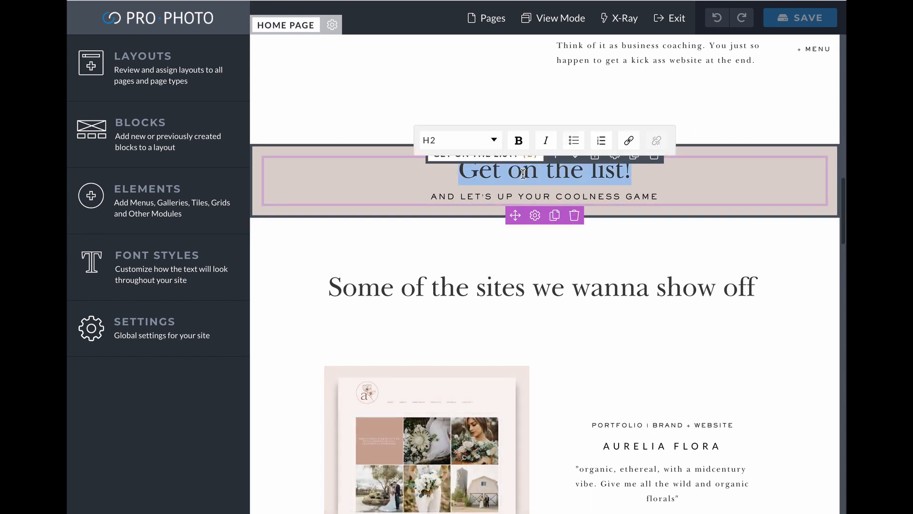
left_click(463, 140)
left_click(445, 174)
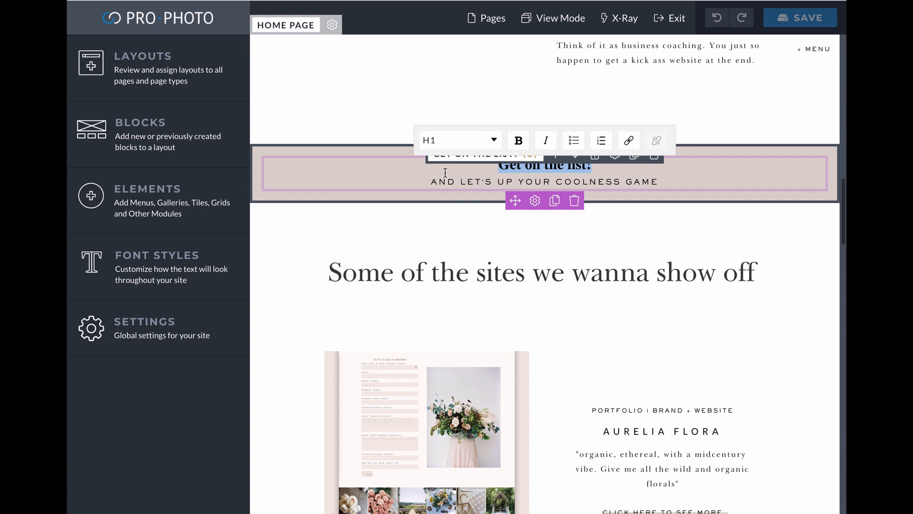
left_click(465, 141)
left_click(464, 189)
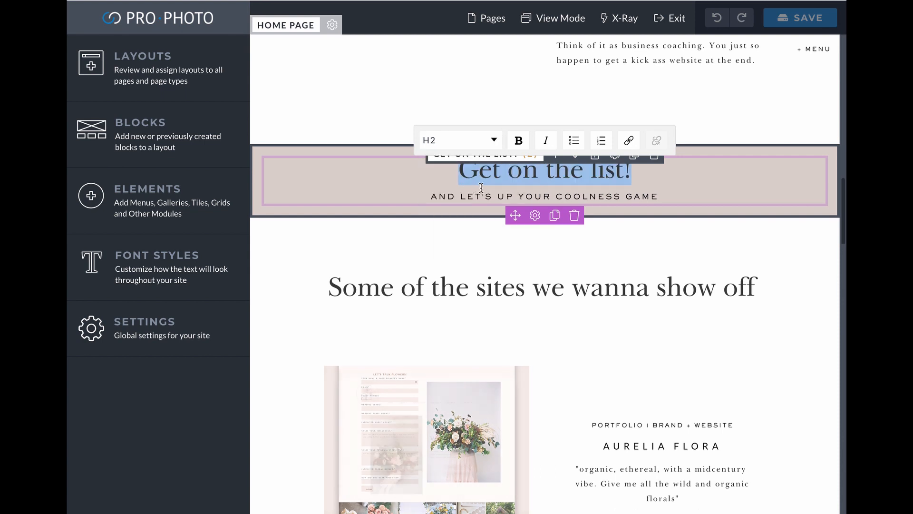
Check which text style the "And let's up your coolness game" line uses in the "Get on the list!" block
double_click(517, 193)
triple_click(517, 193)
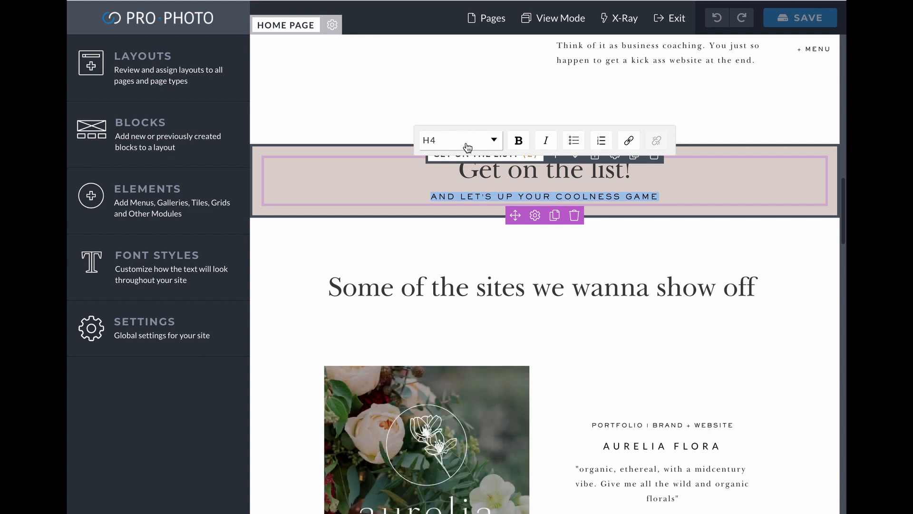
left_click(555, 189)
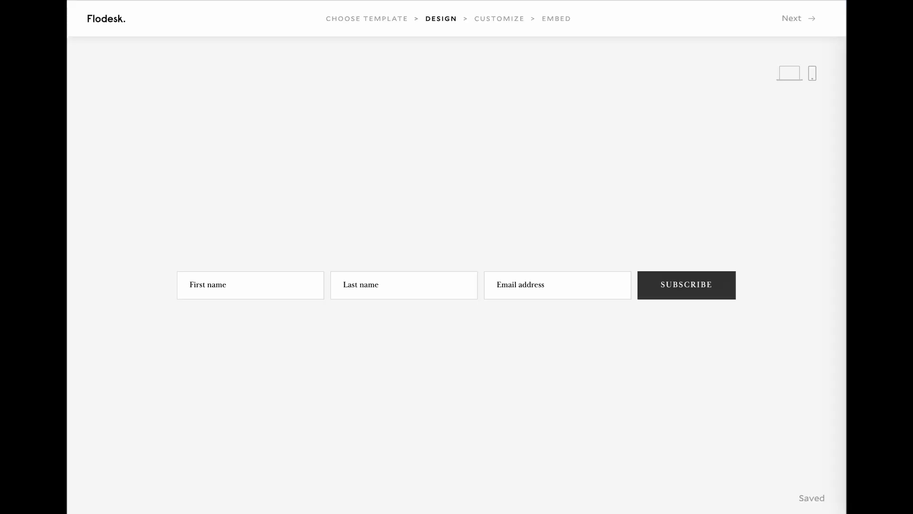
Switch to Flodesk and take the Ribbon banner form through to embedding, keeping subscriber notifications and the success message
left_click(793, 21)
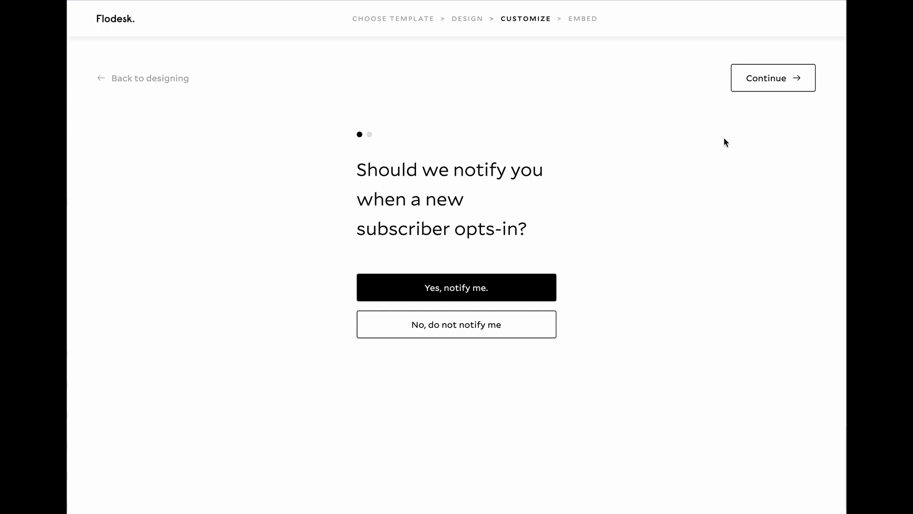
left_click(783, 88)
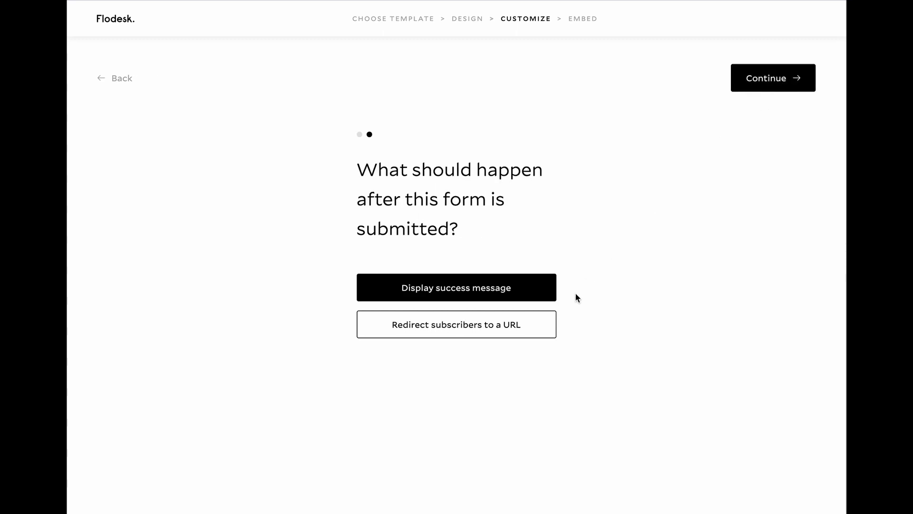
left_click(772, 75)
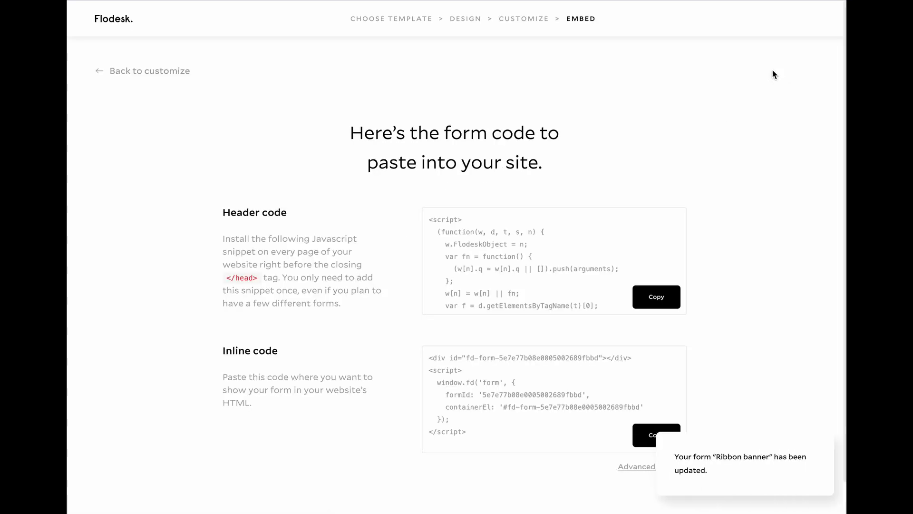
Copy the Ribbon banner form's inline code, leaving out the header code
left_click(506, 246)
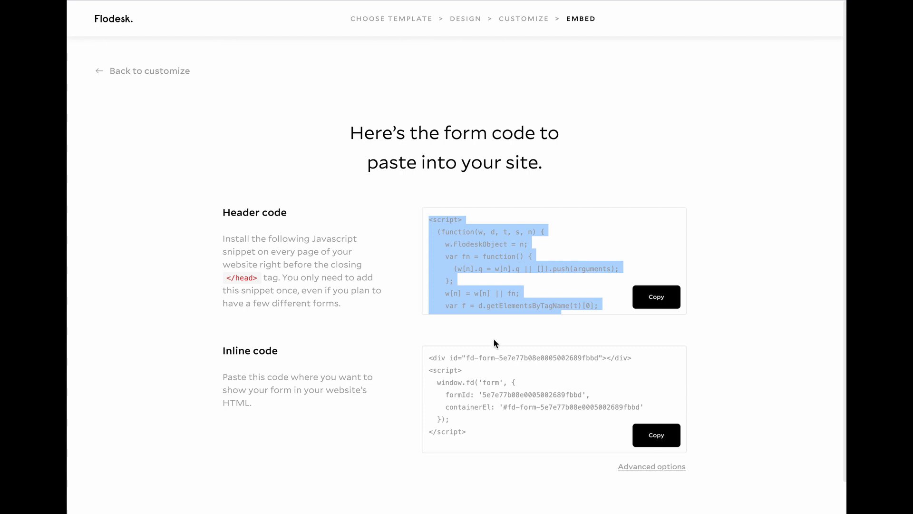
left_click(482, 371)
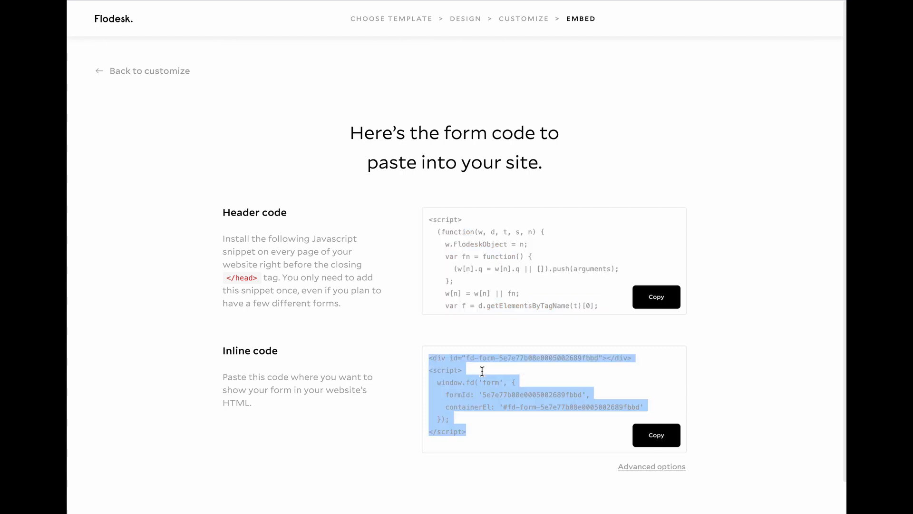
left_click(659, 447)
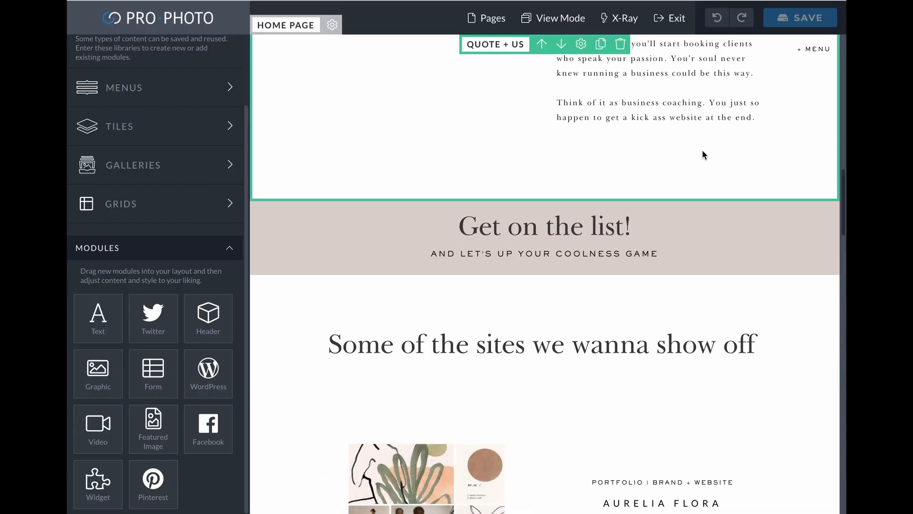
Switch to ProPhoto, exit the editor to the WordPress dashboard and open the Widgets page
left_click(658, 259)
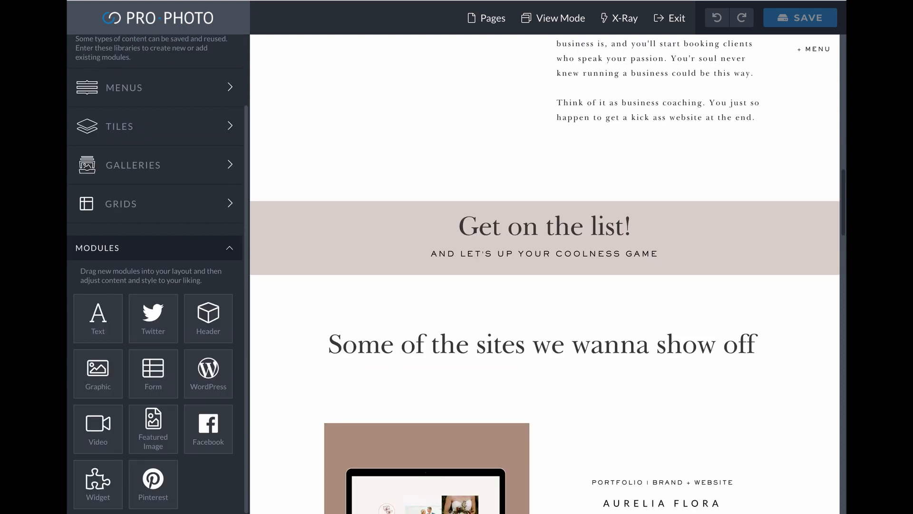
left_click(668, 19)
left_click(634, 56)
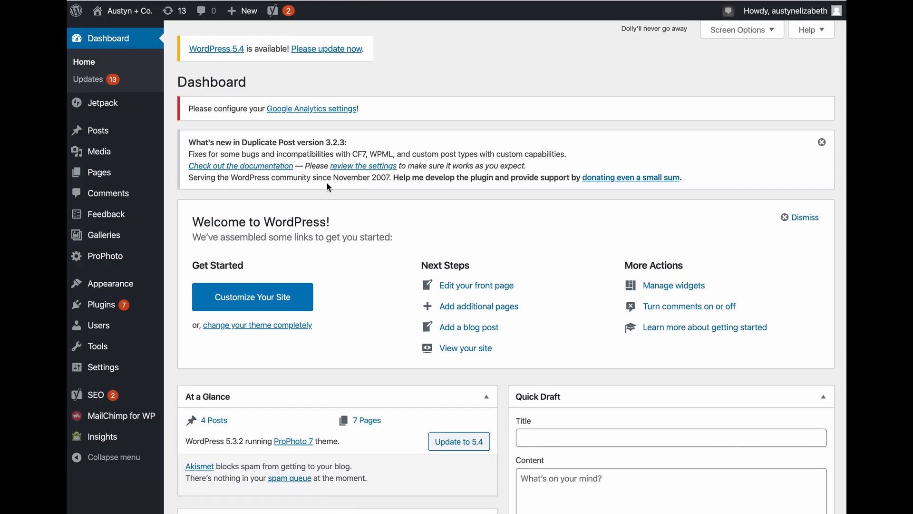
scroll(332, 306, "down", 3)
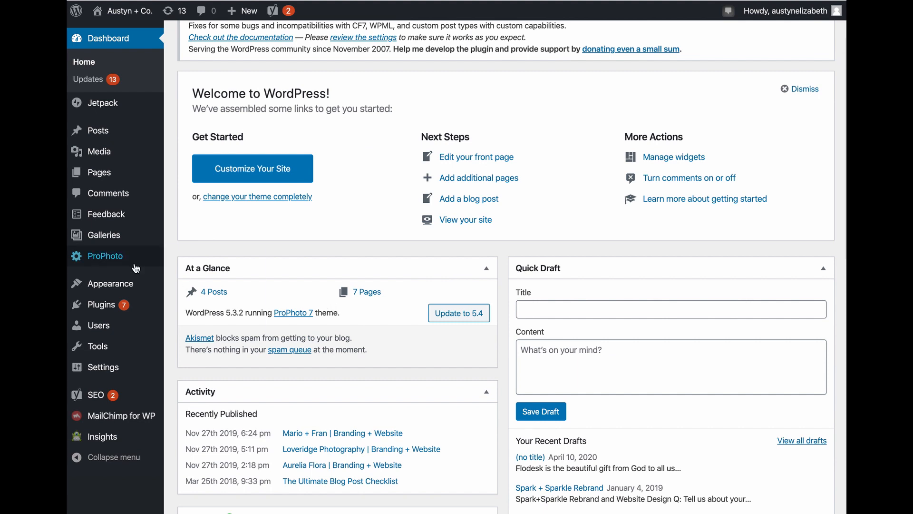
mouse_move(136, 268)
mouse_move(121, 289)
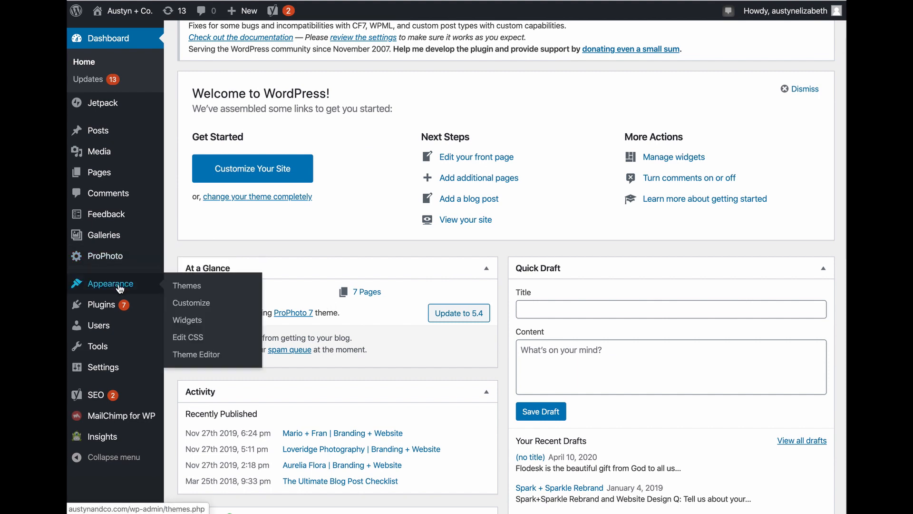
left_click(188, 325)
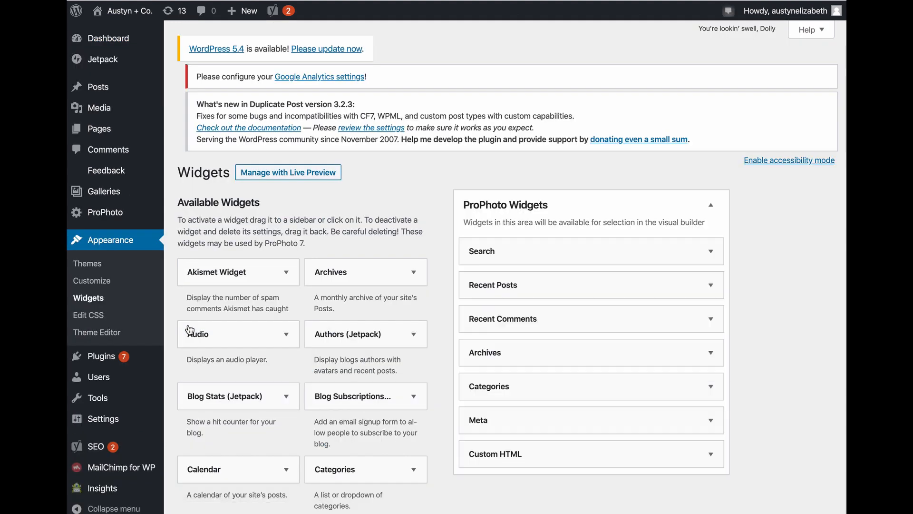
Add a Custom HTML widget to the ProPhoto Widgets area and paste the Ribbon banner's inline code as its content
scroll(413, 289, "down", 1)
scroll(413, 289, "down", 6)
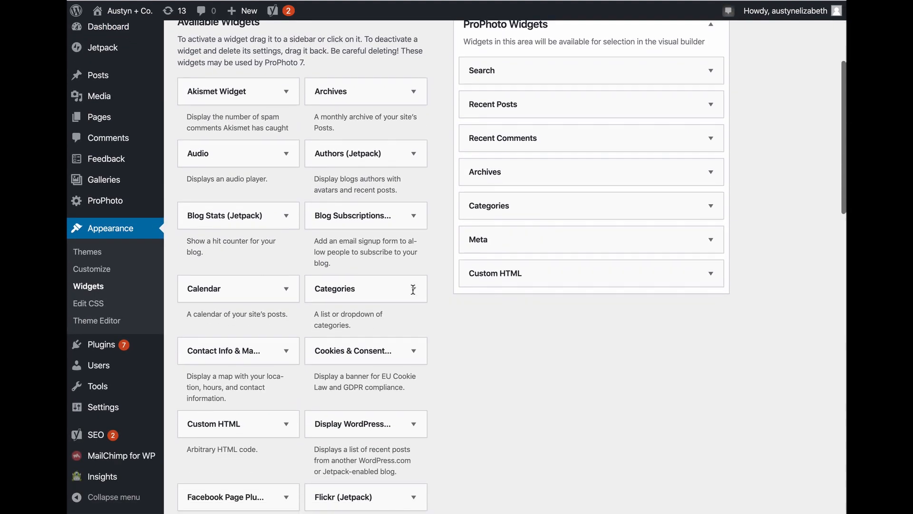
scroll(412, 289, "up", 2)
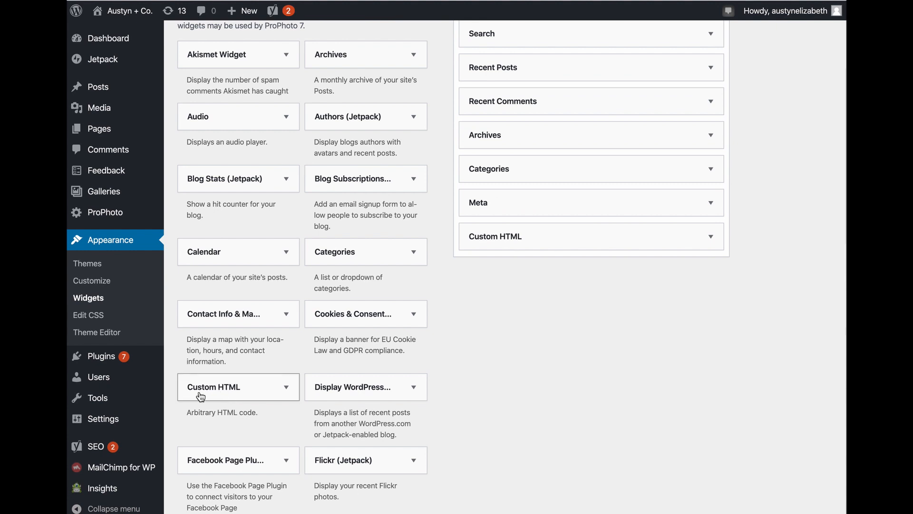
left_click_drag(201, 396, 514, 247)
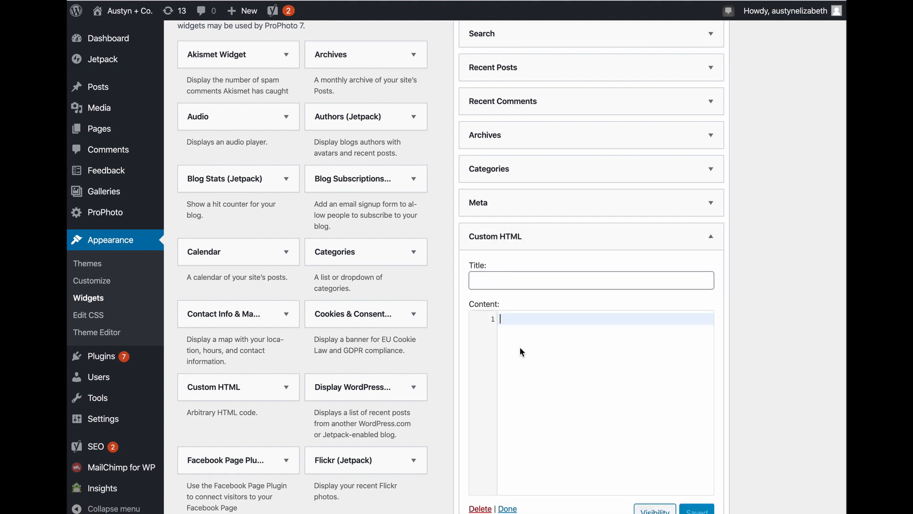
key("ctrl+v")
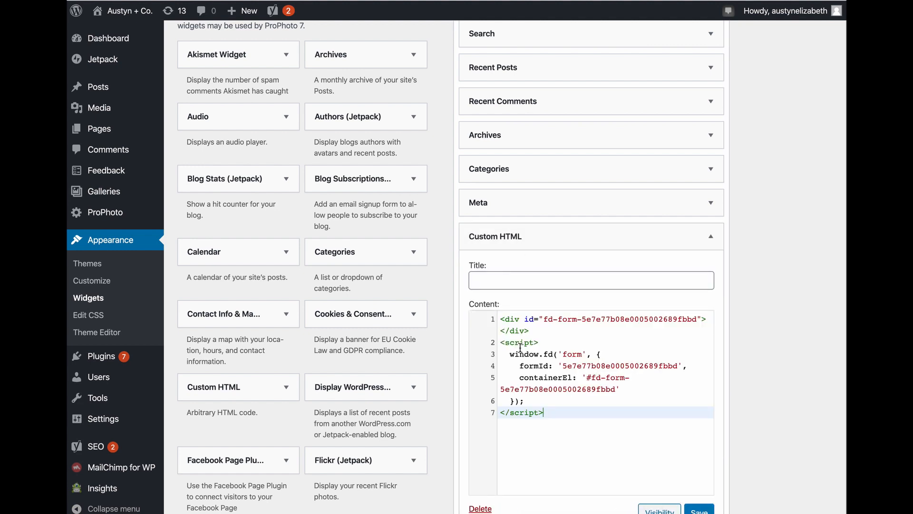
scroll(619, 408, "down", 2)
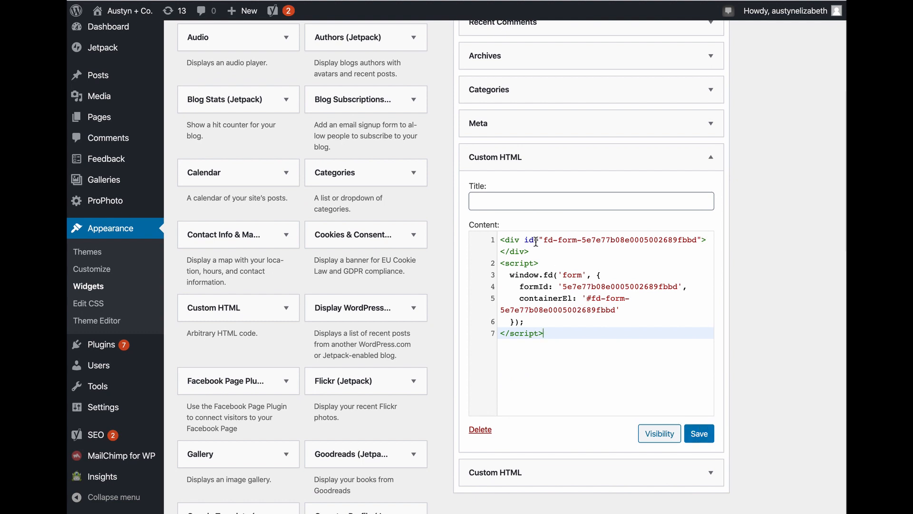
left_click(506, 199)
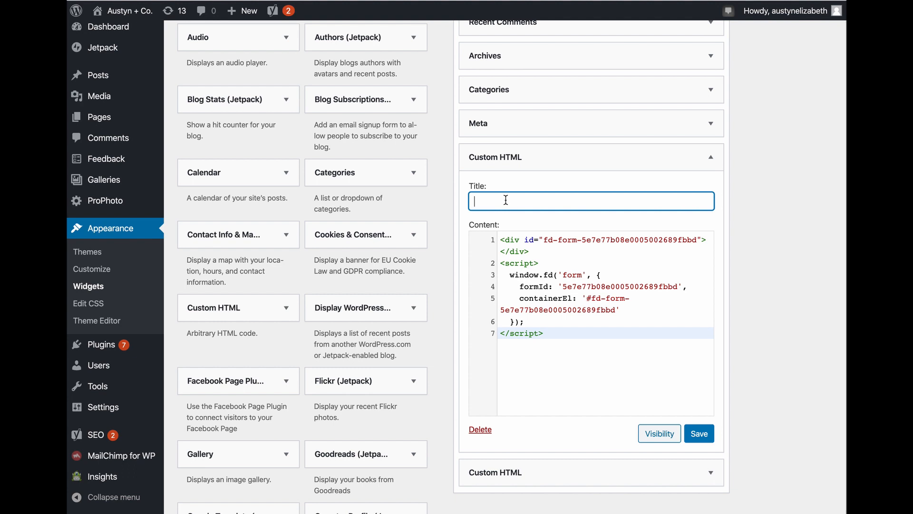
Delete the newly added Custom HTML widget and expand the existing Custom HTML widget to check its form code
scroll(506, 200, "up", 1)
scroll(506, 199, "down", 2)
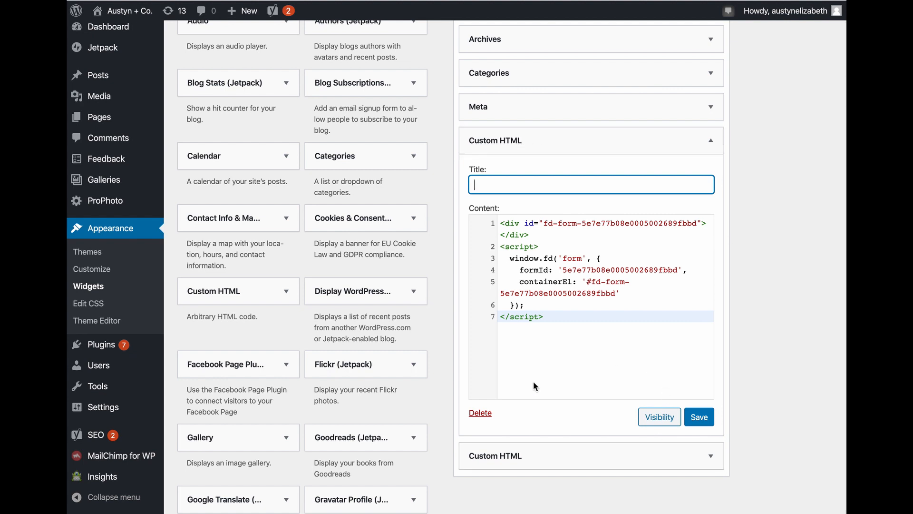
left_click(481, 413)
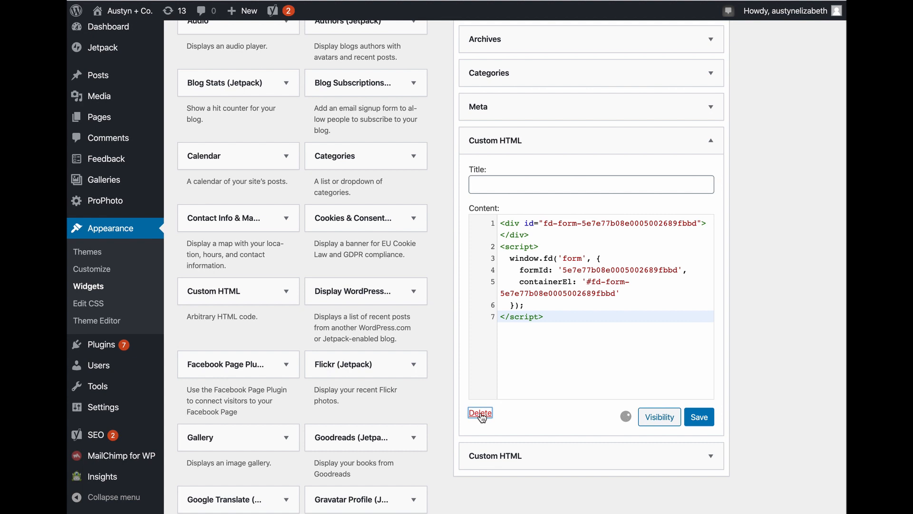
left_click(497, 456)
scroll(497, 456, "down", 6)
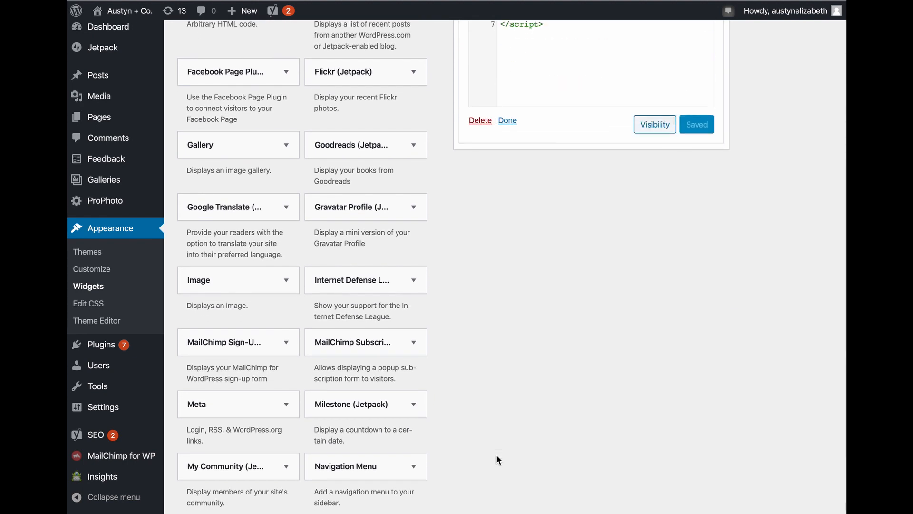
scroll(495, 455, "up", 5)
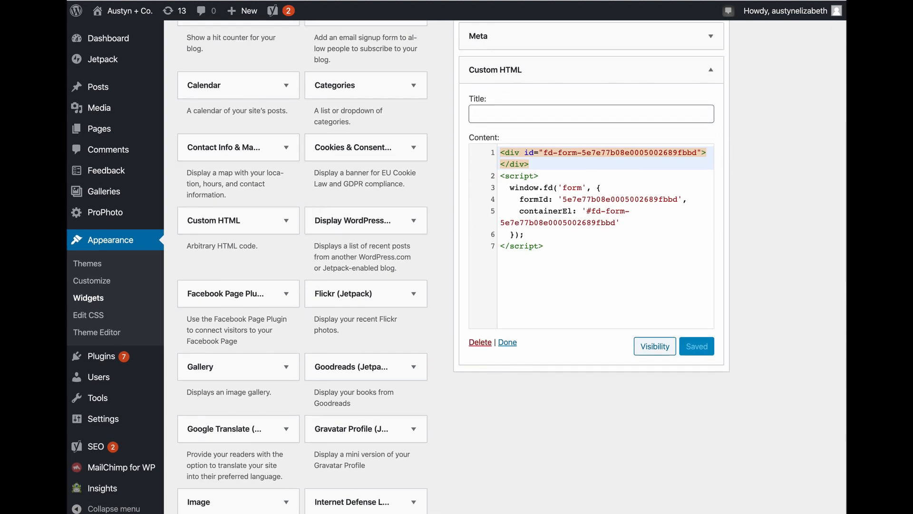
Reopen the ProPhoto visual editor from the WordPress admin and return to the home page's "Get on the list!" block
mouse_move(105, 212)
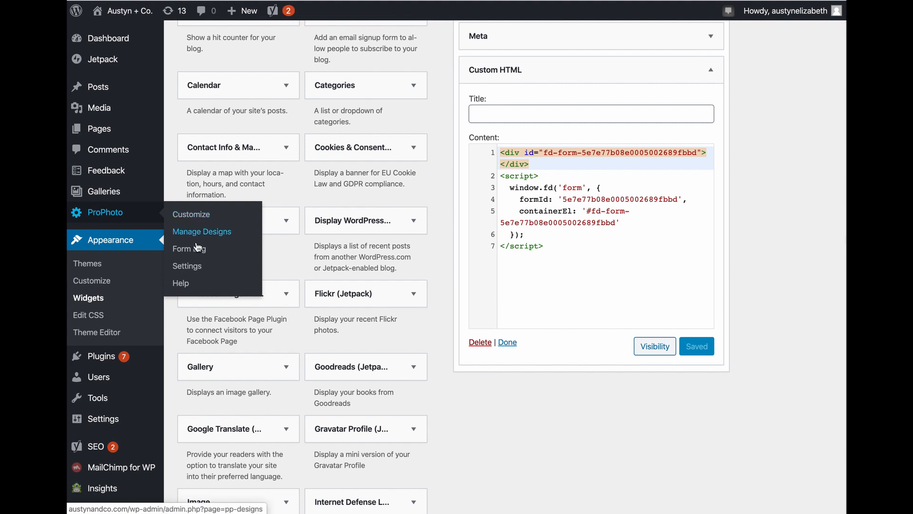
left_click(199, 217)
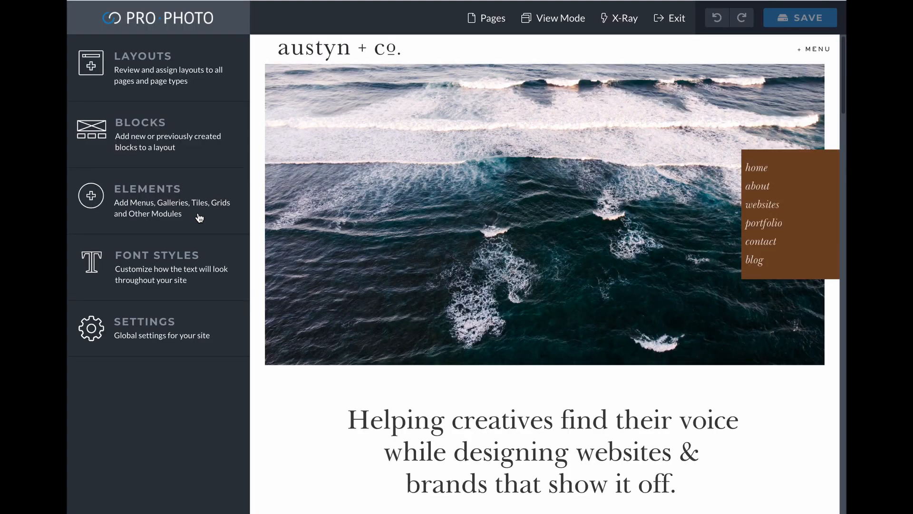
scroll(632, 343, "down", 15)
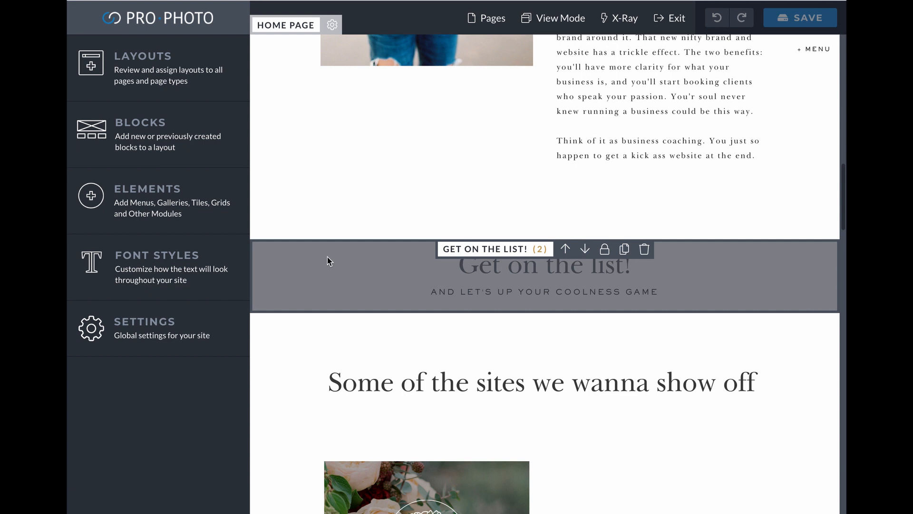
Add a standard block named "New Email List Signup" and place it directly above the "Get on the list!" block
left_click(135, 130)
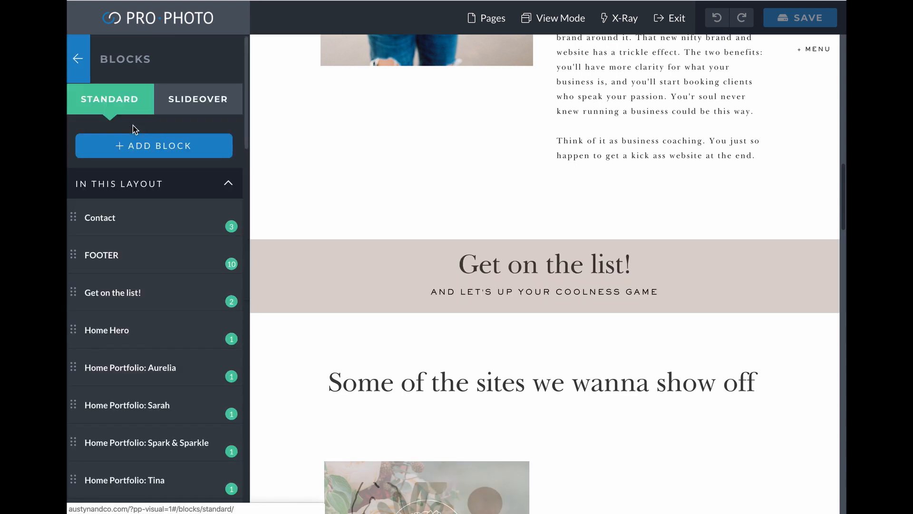
left_click(143, 152)
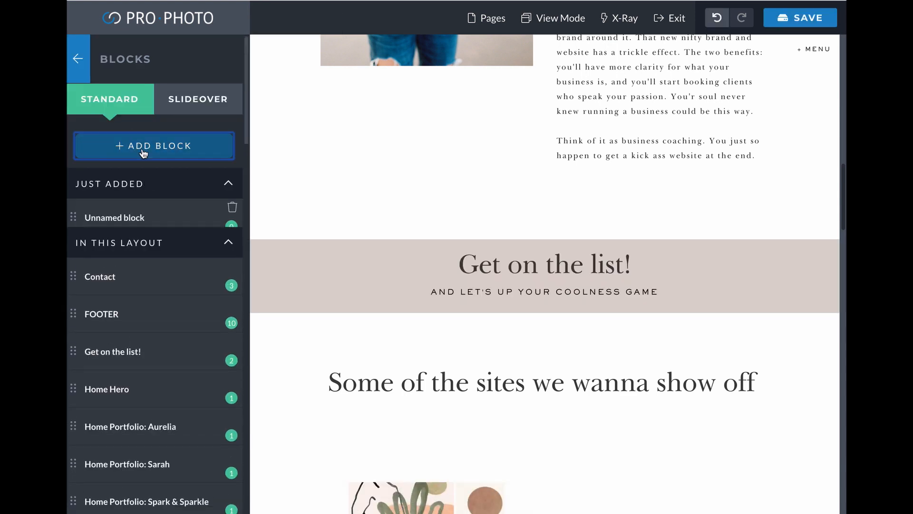
double_click(119, 214)
type("N")
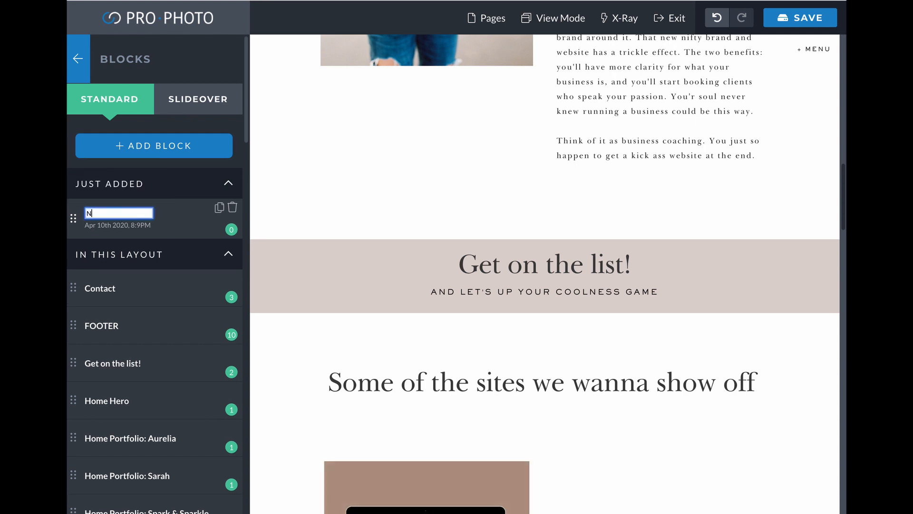
type("ew Email List Signup")
left_click_drag(74, 217, 302, 234)
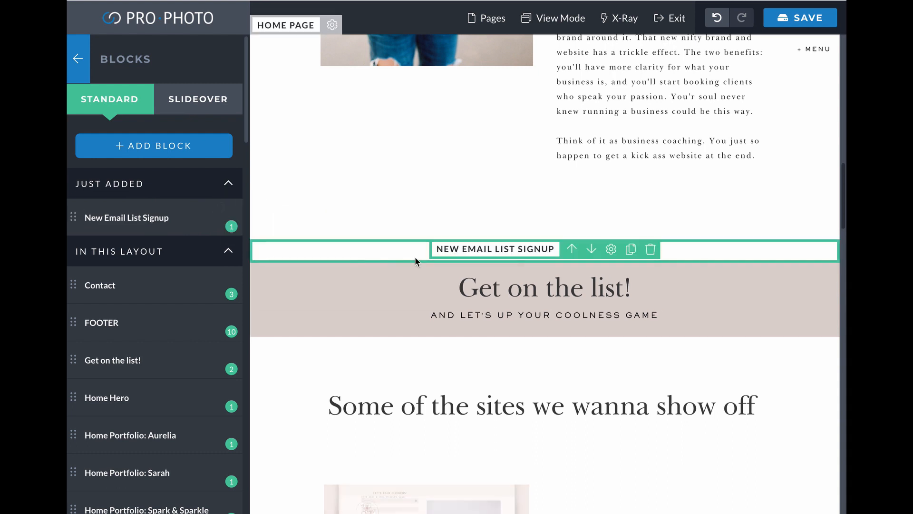
Give the "New Email List Signup" block a gray background color (152, 152, 152) and leave the blocks list
left_click(615, 248)
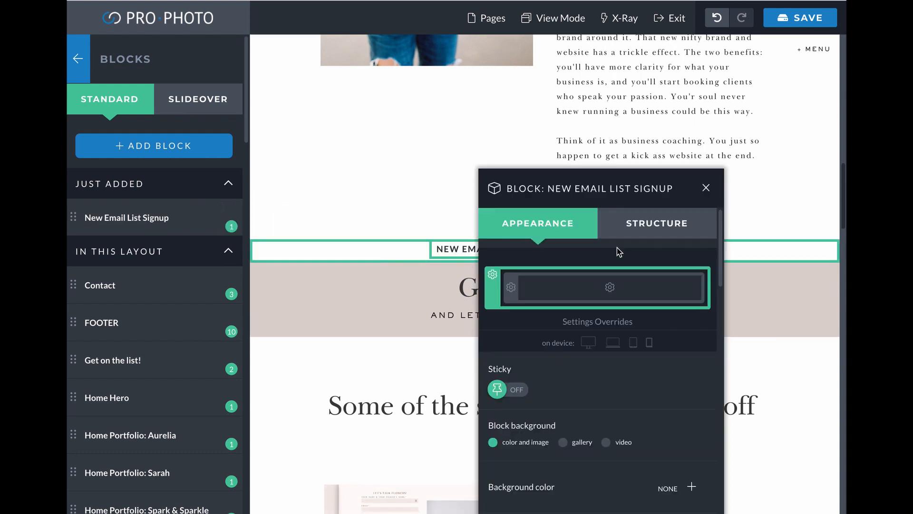
scroll(617, 248, "down", 2)
left_click(691, 374)
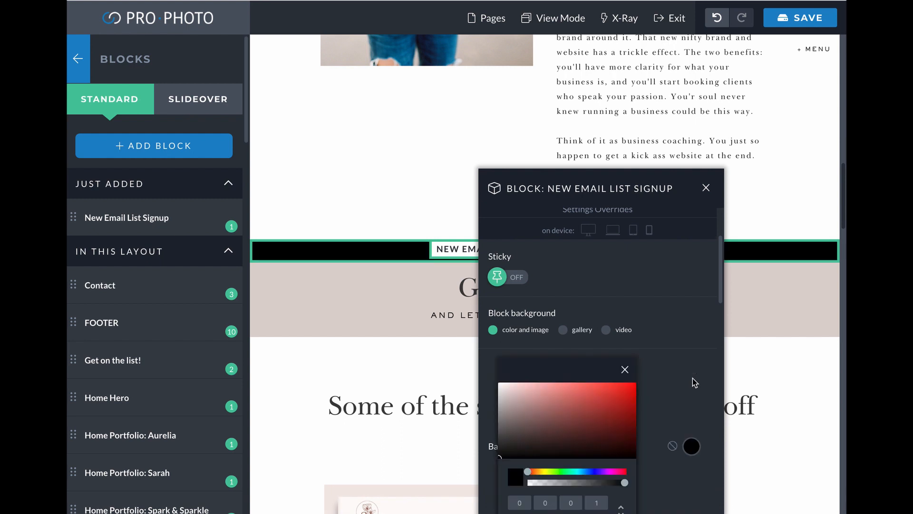
left_click_drag(617, 451, 478, 413)
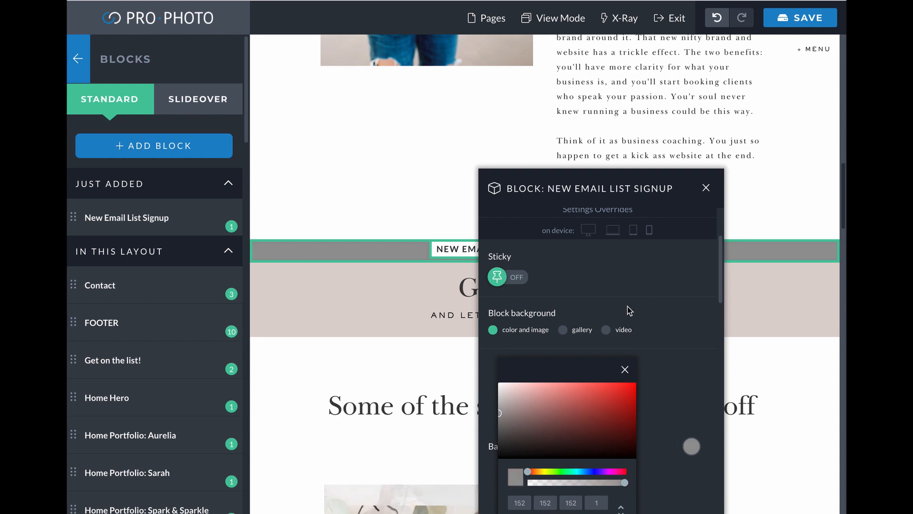
left_click(706, 189)
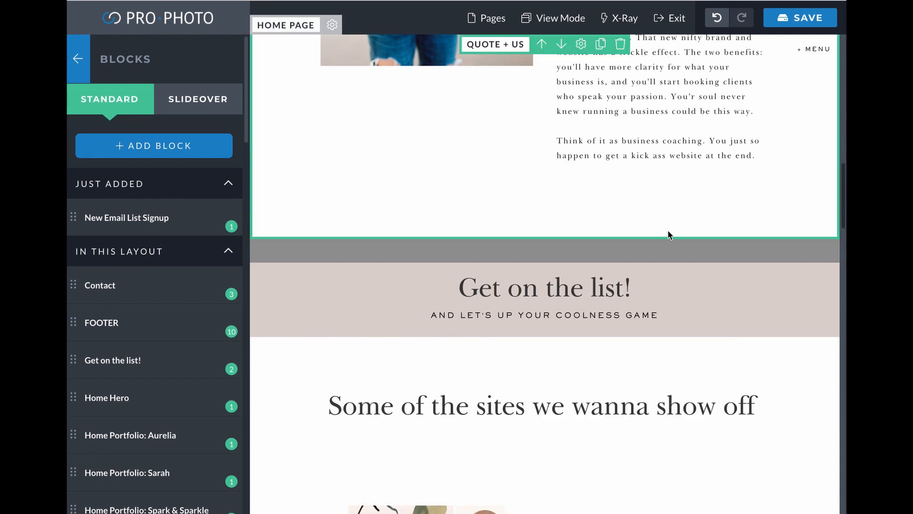
left_click(78, 59)
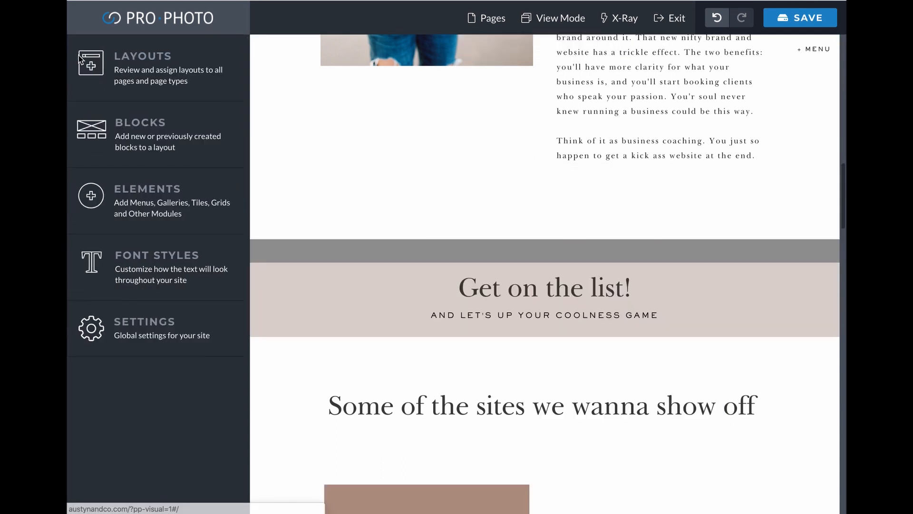
Add a text module to the "New Email List Signup" block and set its horizontal alignment to center
left_click(141, 215)
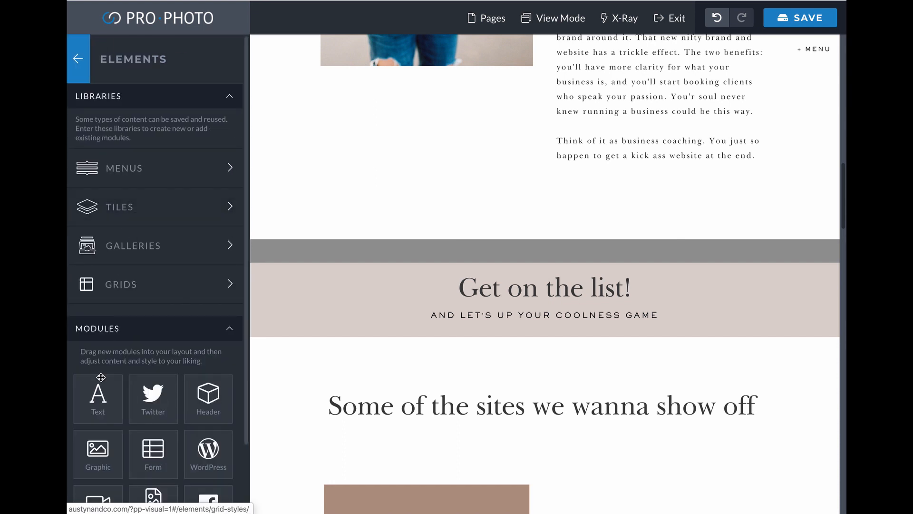
left_click_drag(97, 397, 338, 366)
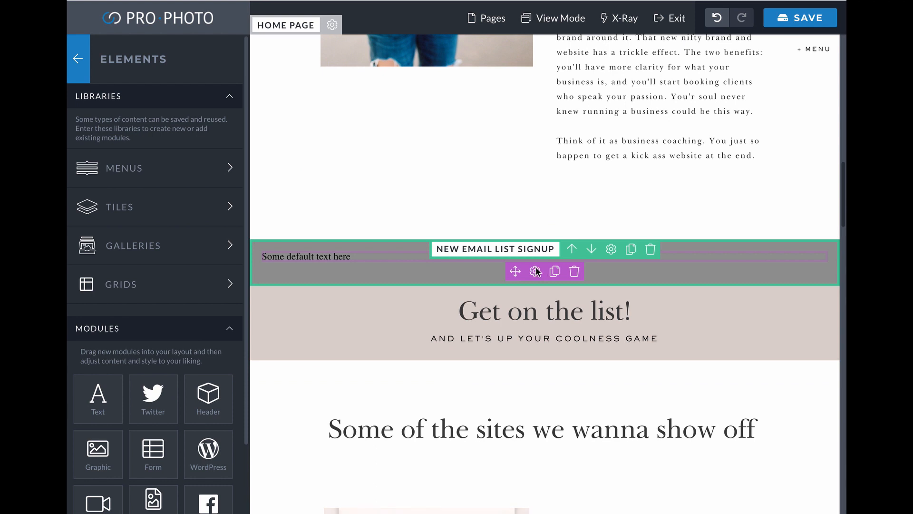
left_click(536, 271)
left_click(465, 232)
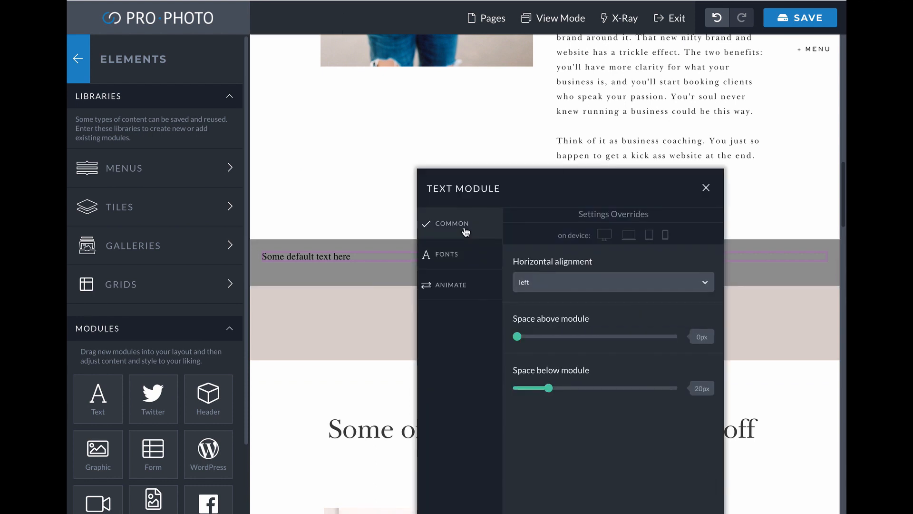
left_click(551, 280)
left_click(555, 295)
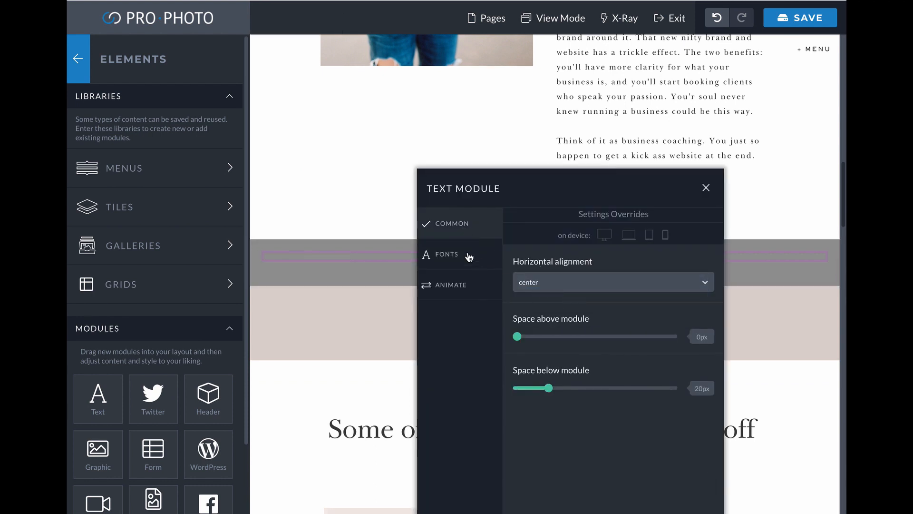
Set the text module's normal font style to Inverted Body Text - Serif and its H2 font style to Contact Heading
left_click(465, 255)
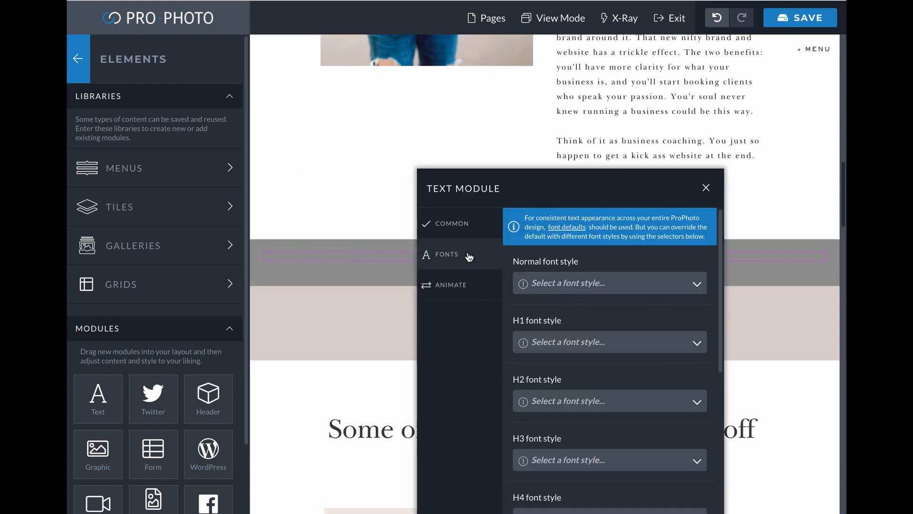
left_click(536, 283)
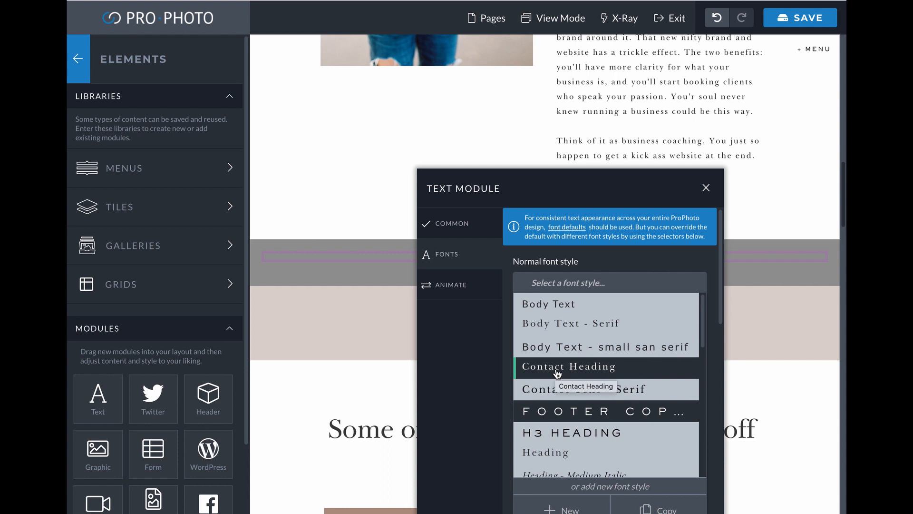
scroll(557, 373, "down", 6)
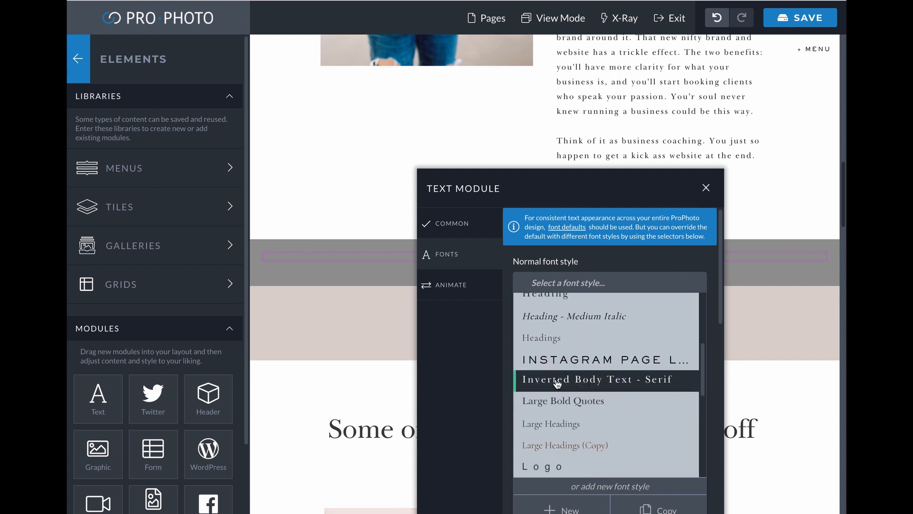
left_click(558, 383)
left_click(557, 350)
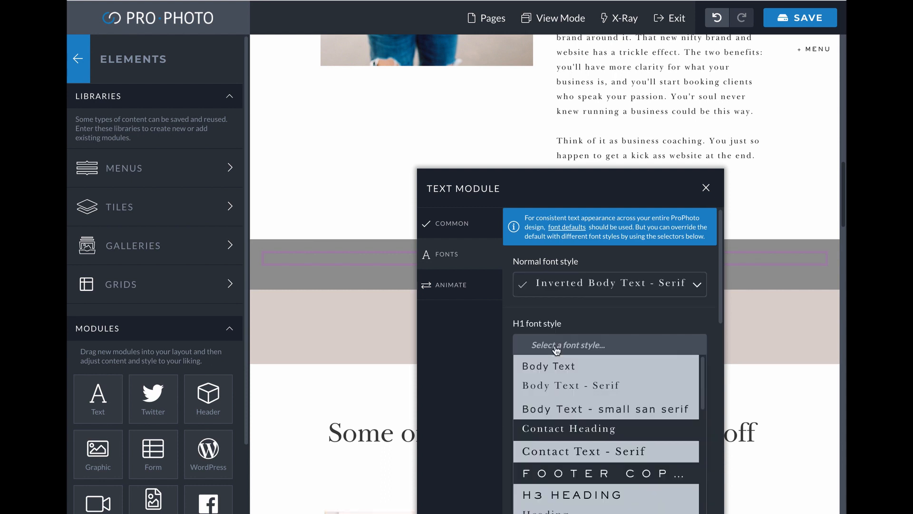
left_click(556, 350)
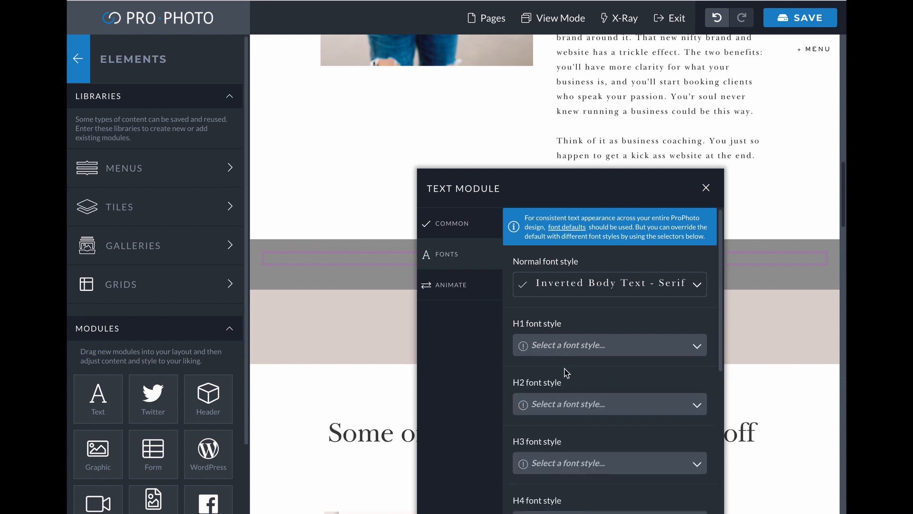
left_click(570, 404)
scroll(574, 378, "down", 3)
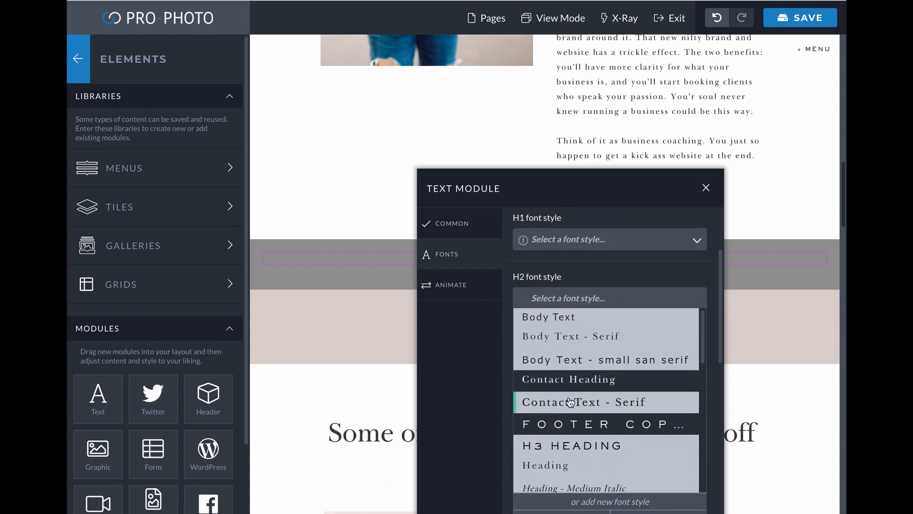
left_click(575, 372)
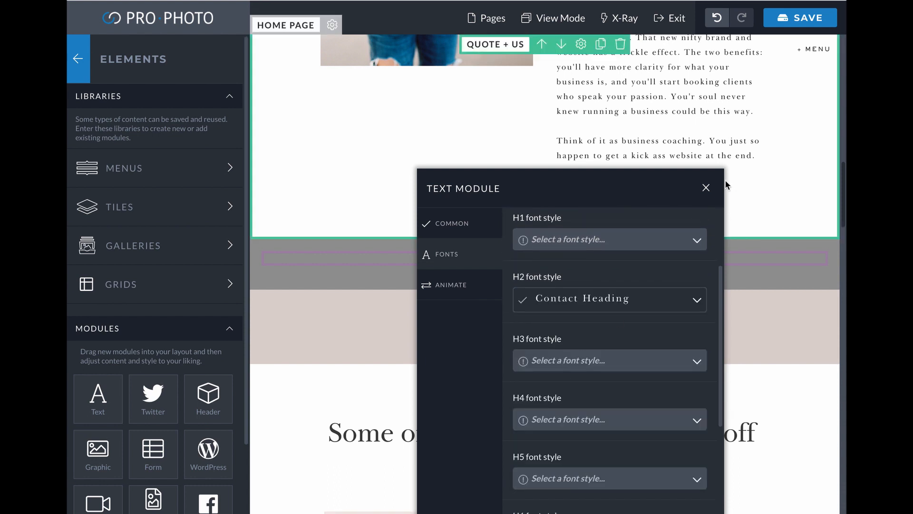
left_click(706, 187)
Replace the module's default text with "Sign Up now!" and a second line reading "Email list is fun!"
triple_click(559, 263)
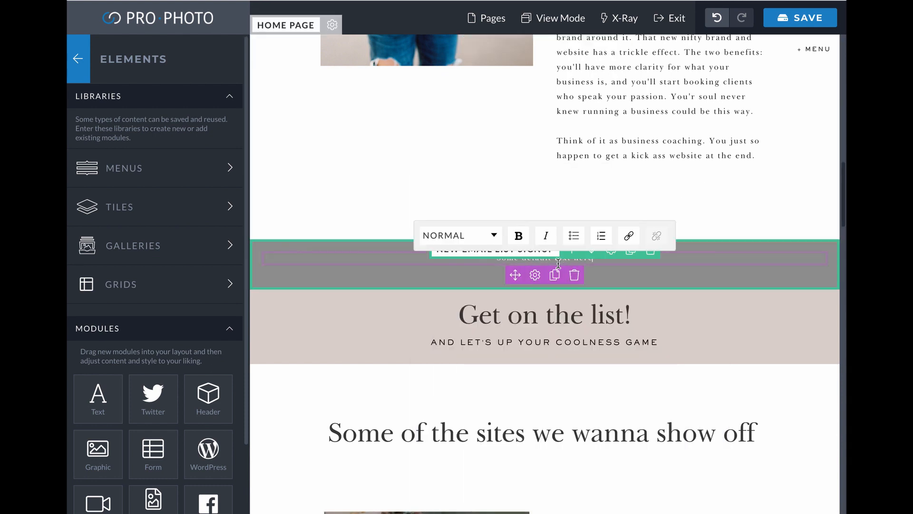
type("Sign Up")
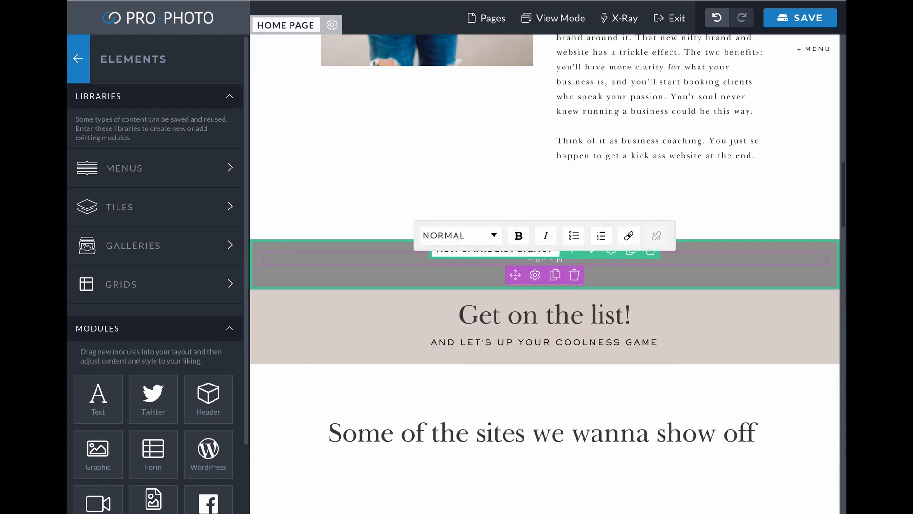
type(" now.")
key("Return")
type("Email list is fun!")
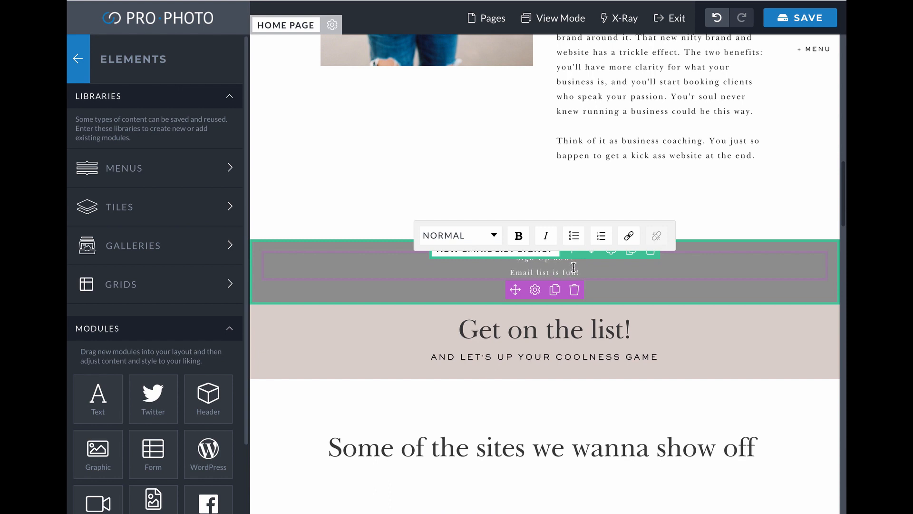
Format the "Sign Up now!" line as an H2 heading and leave text editing
triple_click(558, 260)
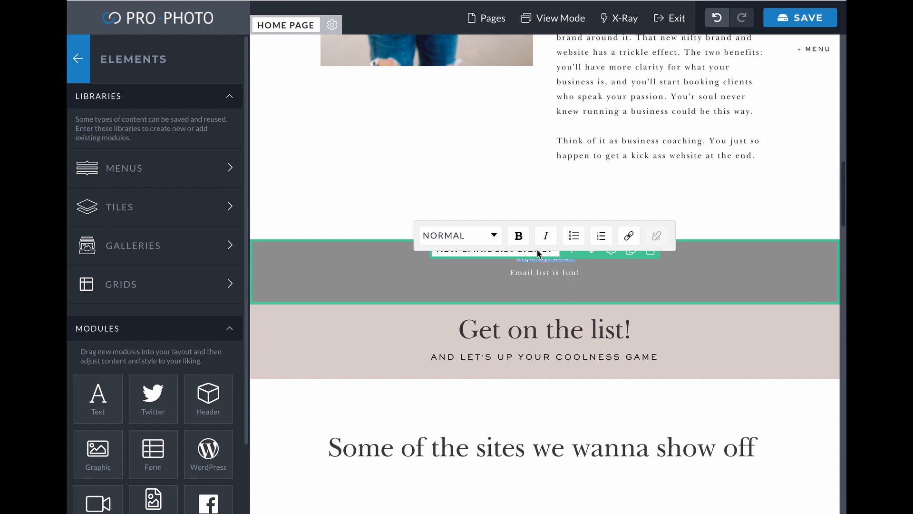
left_click(490, 237)
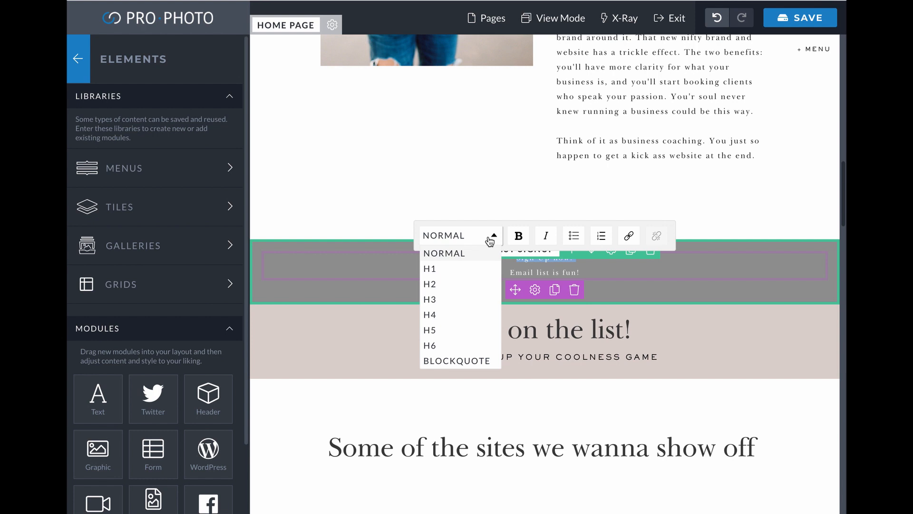
left_click(466, 285)
left_click(467, 292)
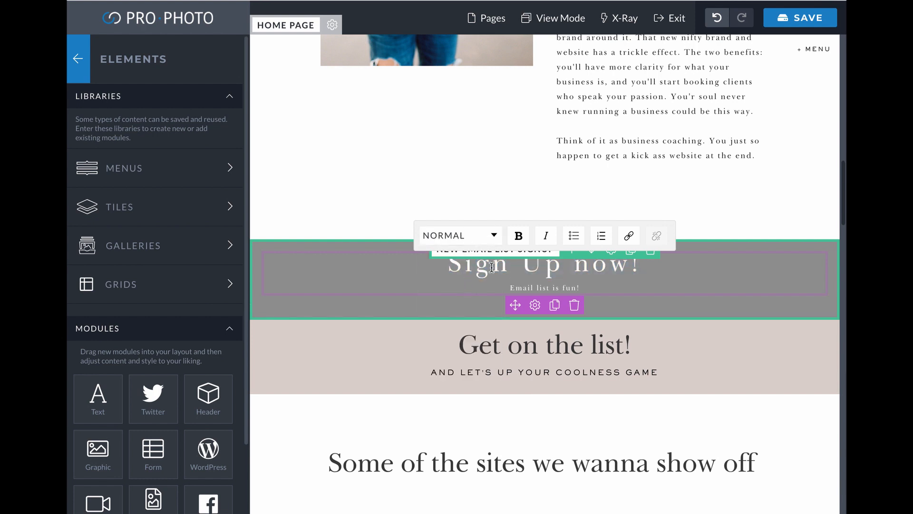
triple_click(519, 285)
left_click(634, 291)
left_click(745, 215)
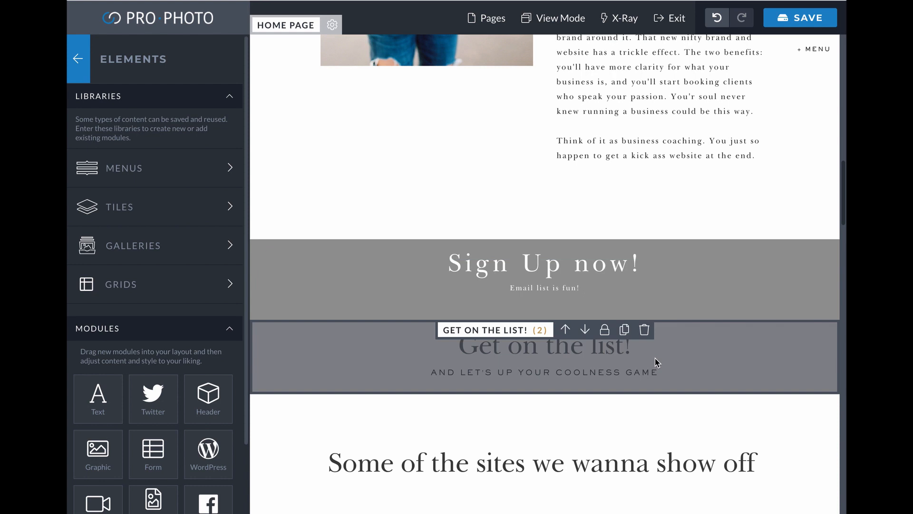
Delete the "New Email List Signup" block and unlock the shared "Get on the list!" block without making it unique
left_click(650, 250)
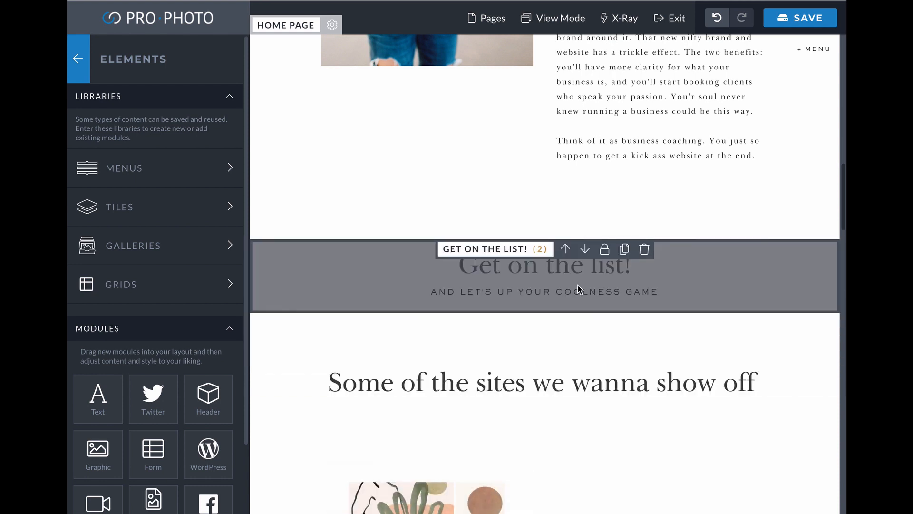
left_click(605, 249)
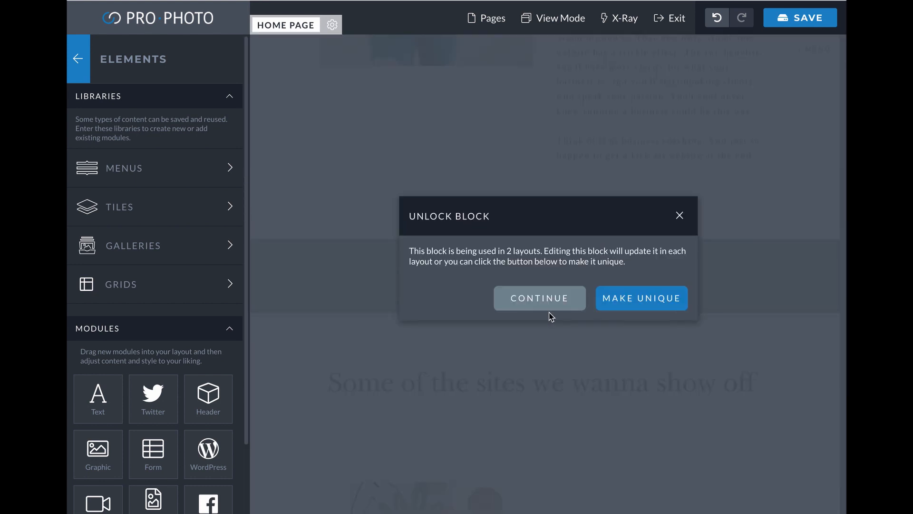
left_click(548, 306)
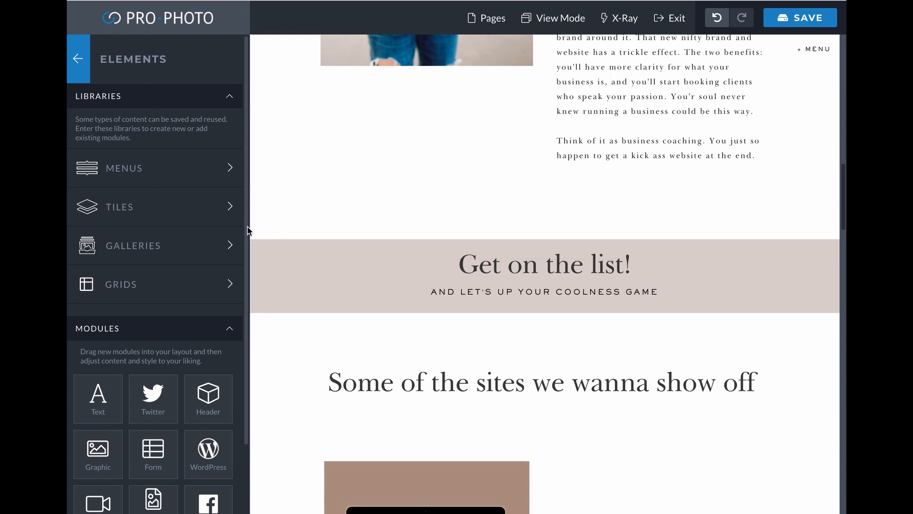
Add a widget module to the "Get on the list!" block, beneath its tagline text
left_click(81, 72)
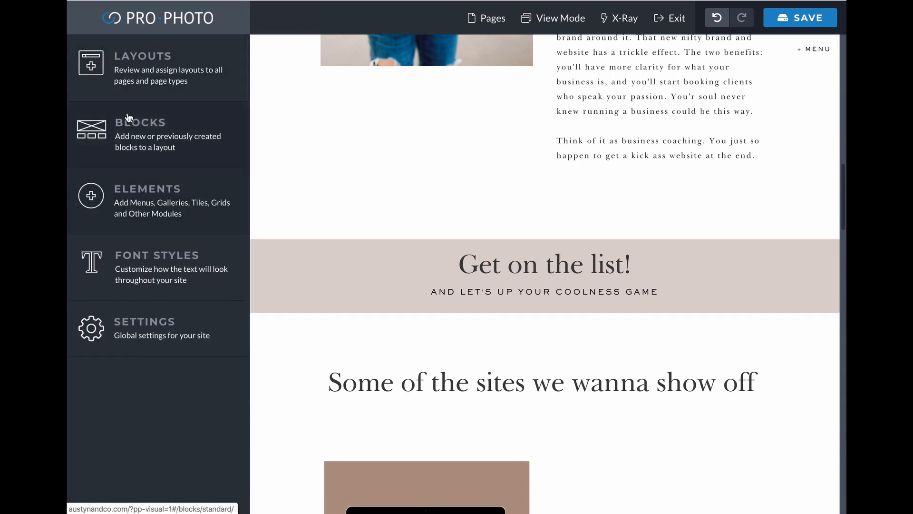
left_click(139, 213)
scroll(133, 262, "down", 2)
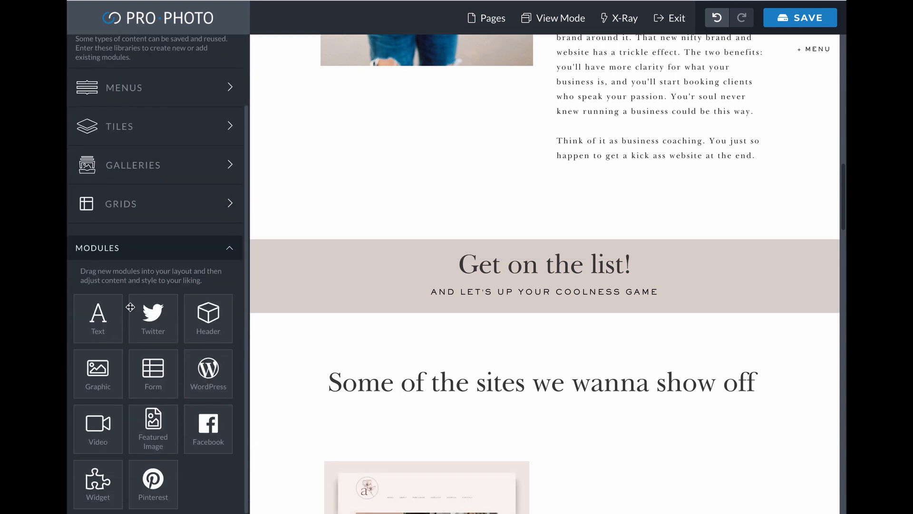
left_click_drag(98, 477, 340, 460)
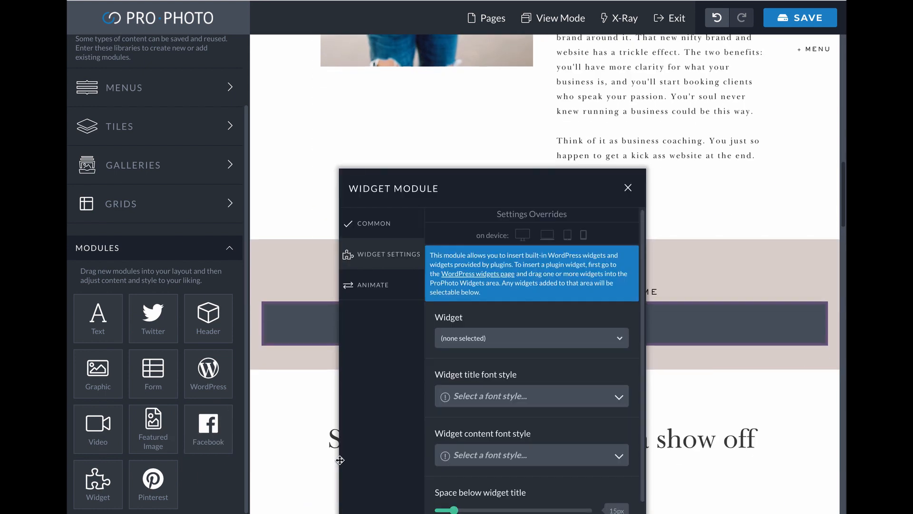
Assign the Custom HTML (2) widget to the new widget module and close its settings
left_click(498, 338)
left_click(523, 351)
left_click(546, 337)
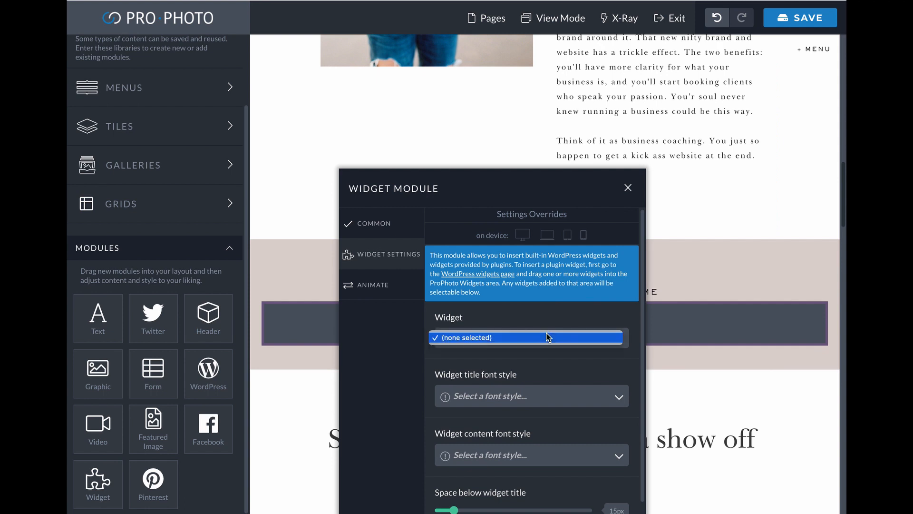
left_click(592, 317)
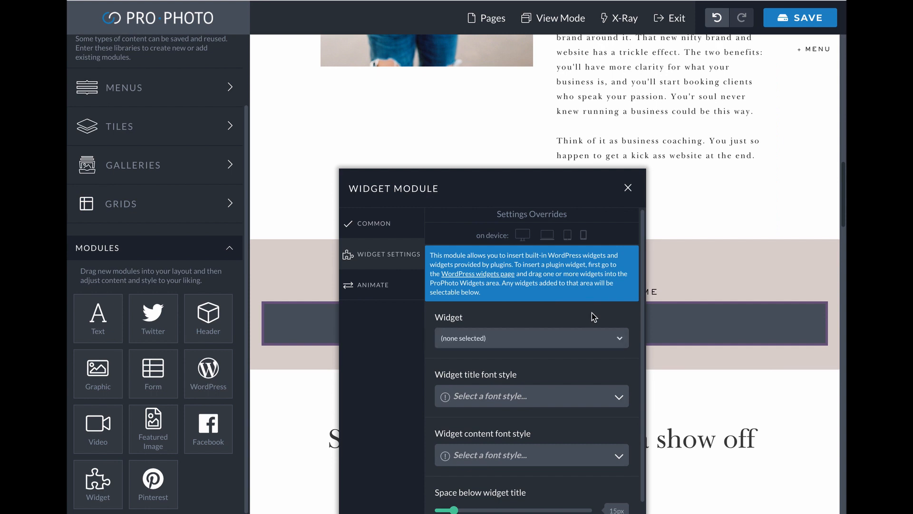
left_click(623, 338)
left_click(623, 324)
left_click(607, 346)
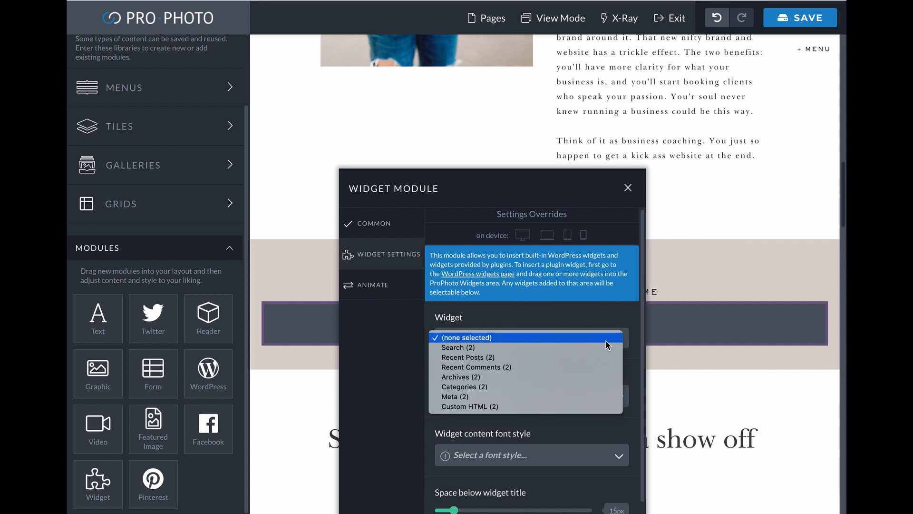
left_click(584, 405)
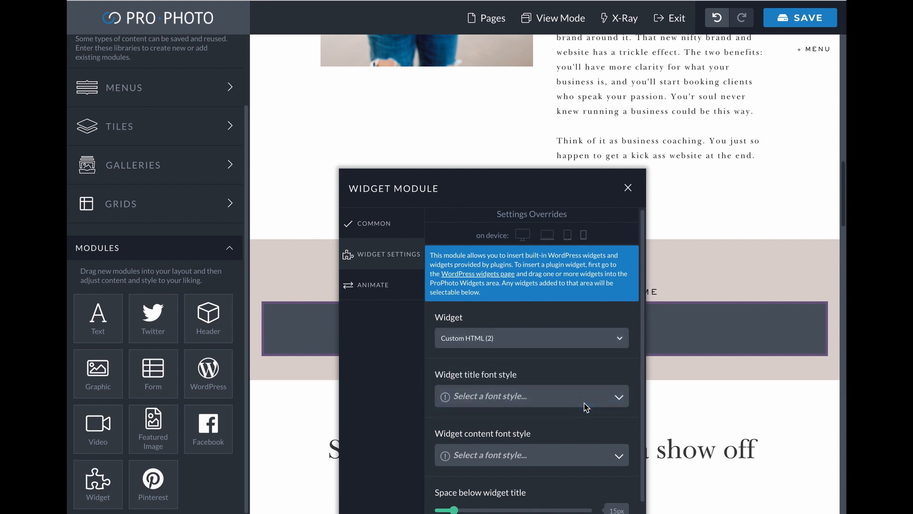
left_click(628, 188)
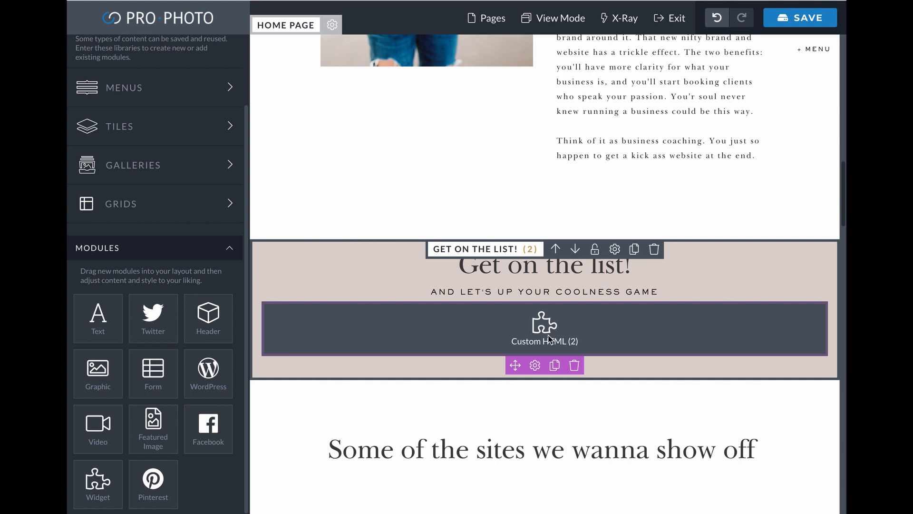
Set the space below the Custom HTML widget module to 21 px and close its settings
left_click(535, 365)
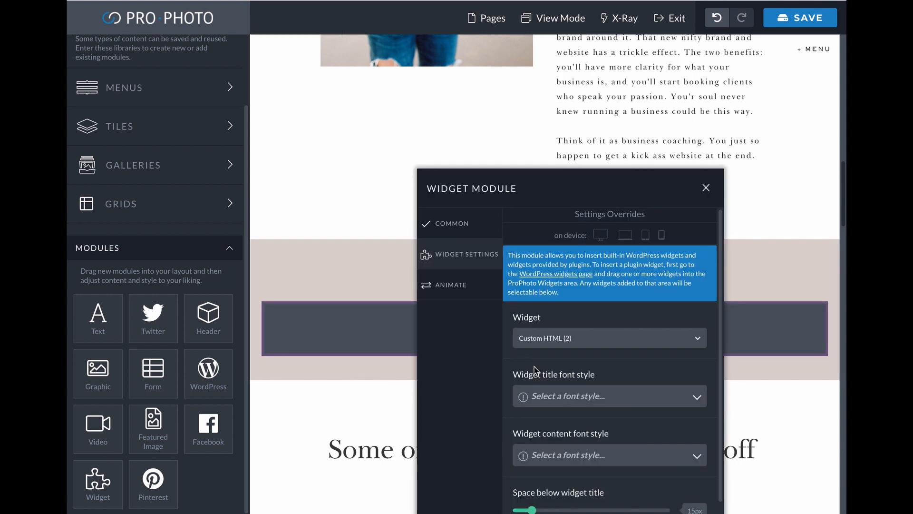
left_click(452, 215)
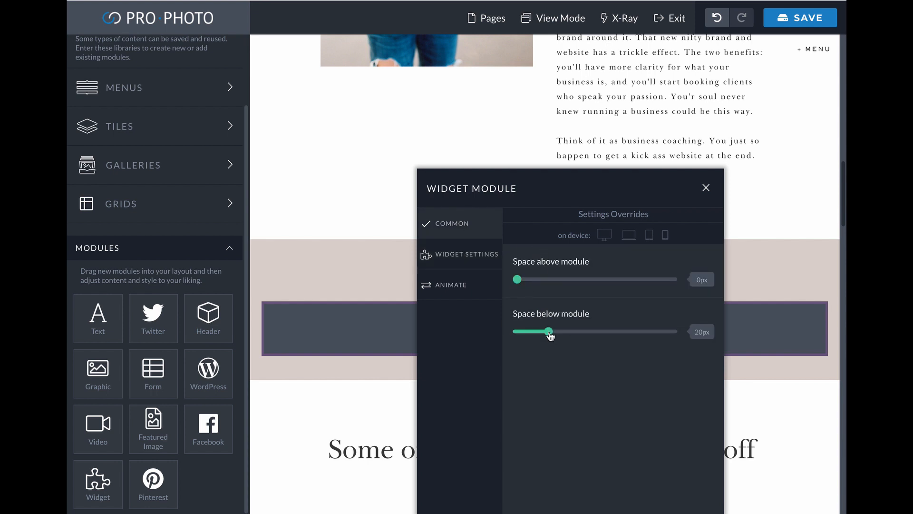
mouse_move(550, 333)
left_mouse_down()
mouse_move(560, 333)
mouse_move(549, 333)
left_mouse_up()
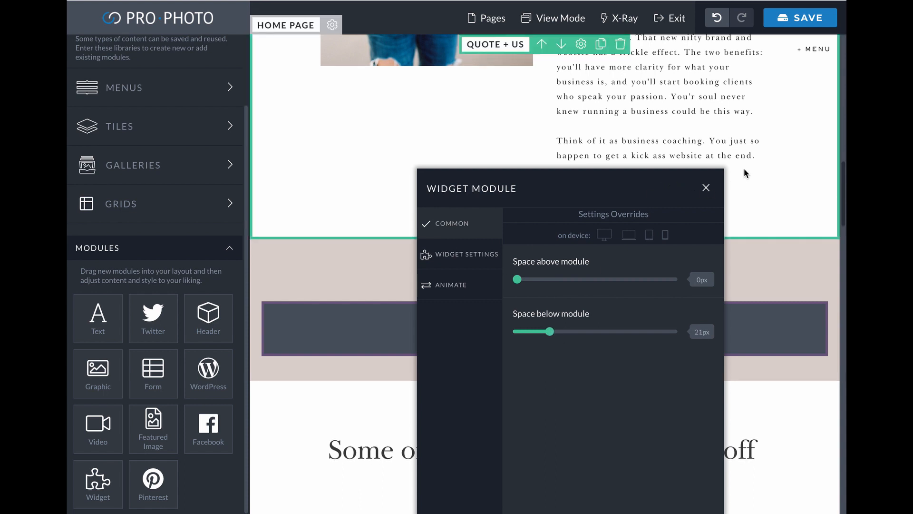
left_click(707, 188)
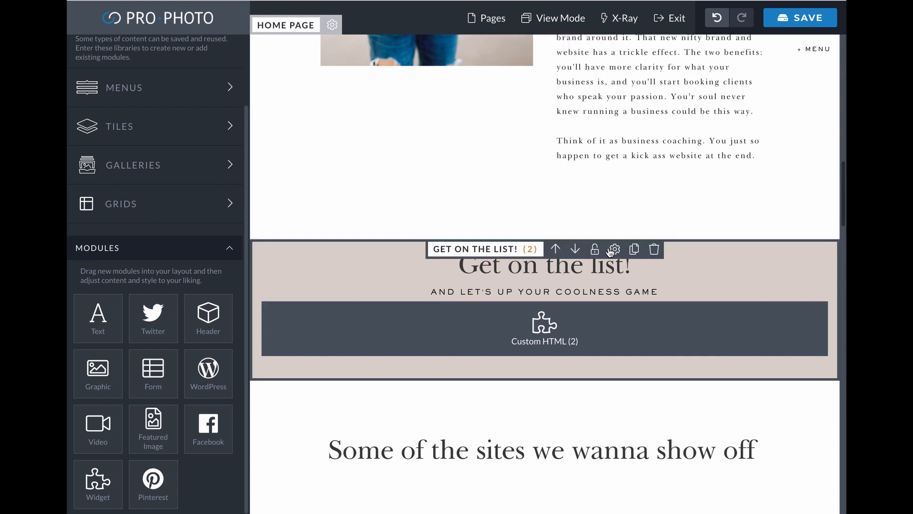
Review the lower row's padding and max width settings in the "Get on the list!" block without changes, and save the design
left_click(608, 249)
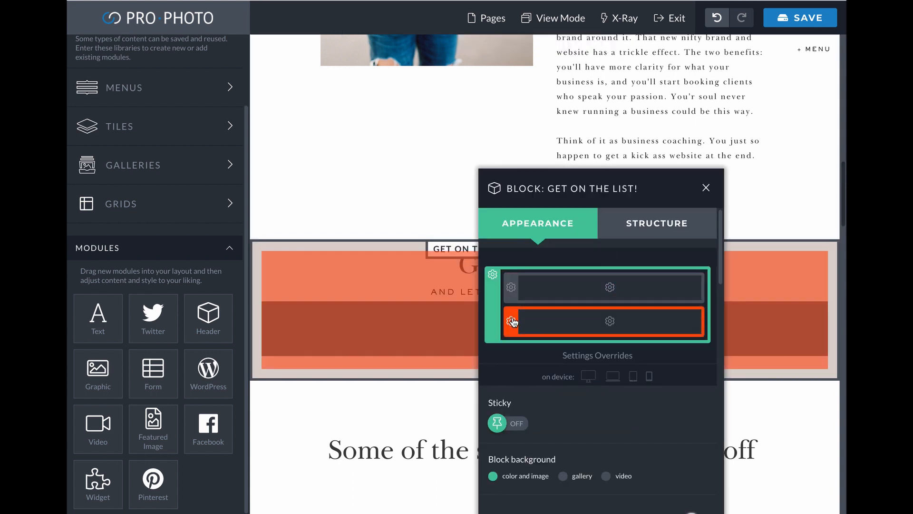
left_click(513, 324)
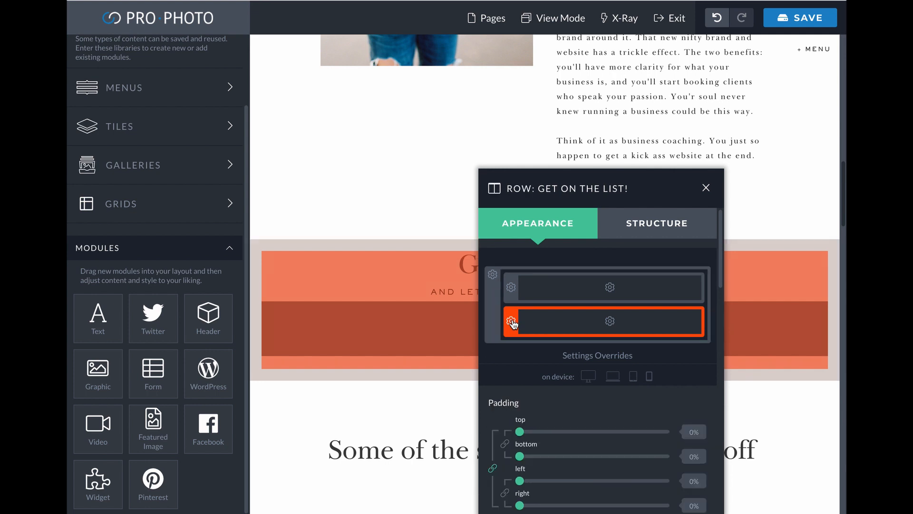
scroll(514, 324, "down", 3)
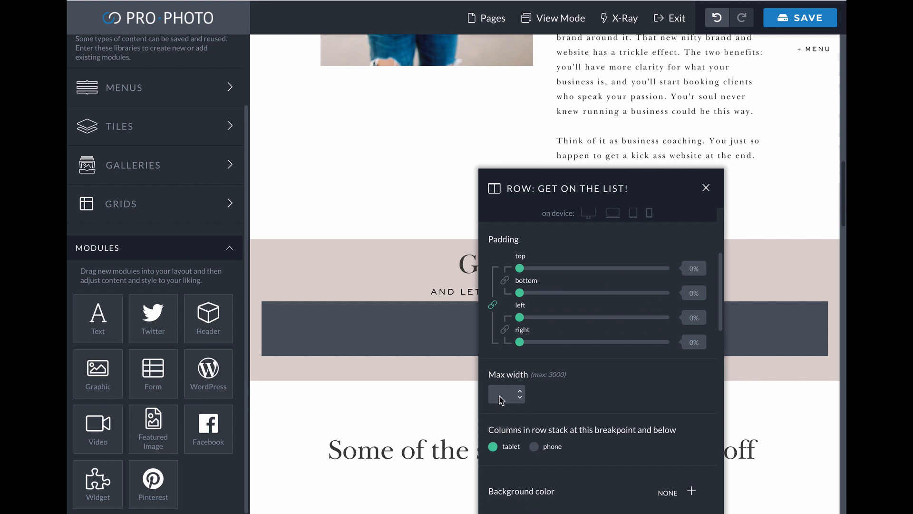
scroll(505, 353, "up", 3)
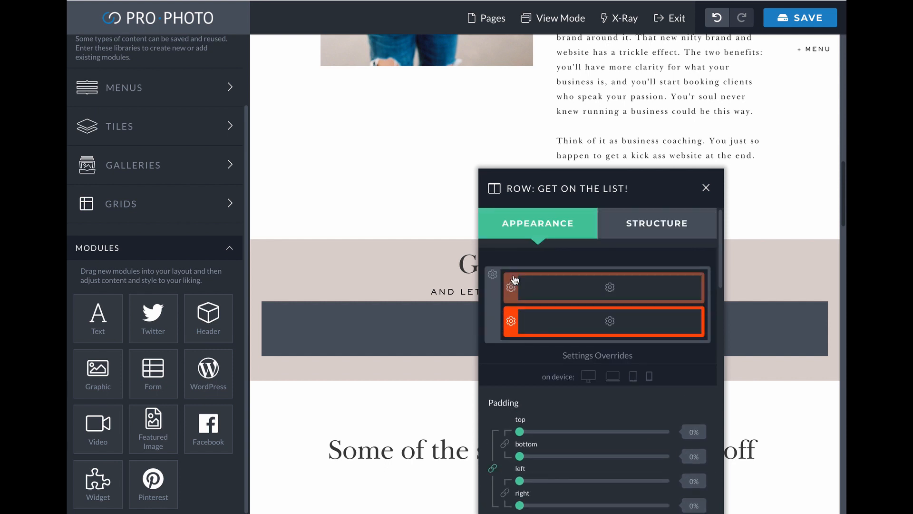
left_click(706, 188)
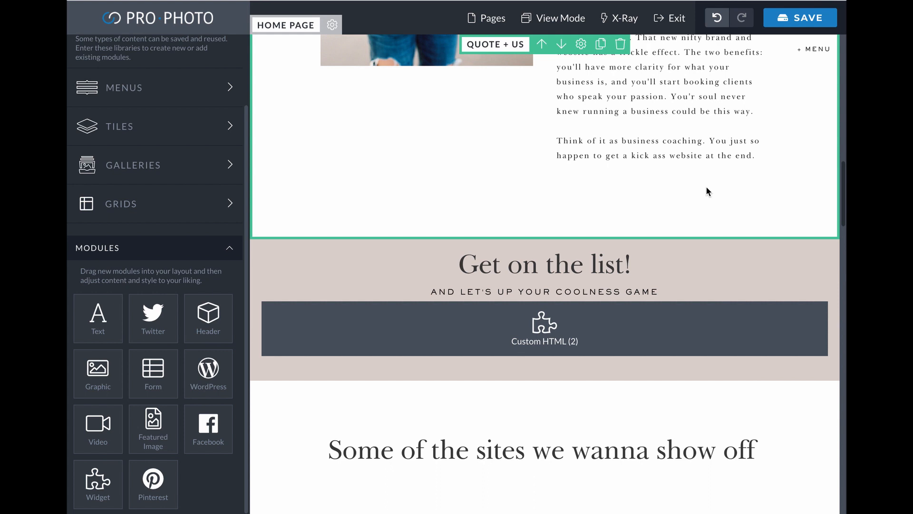
left_click(782, 18)
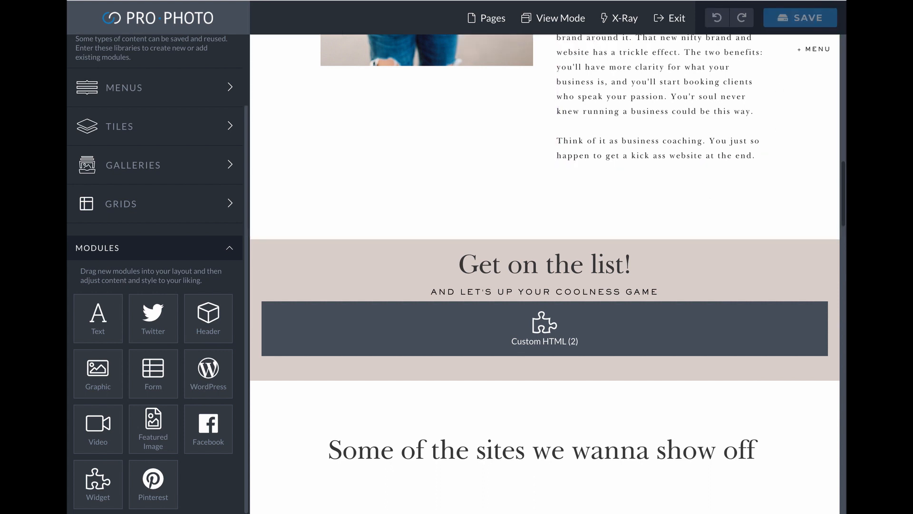
Load austynandco.com in a new browser tab and examine the embedded form in the "Get on the list!" section
key("ctrl+t")
type("a")
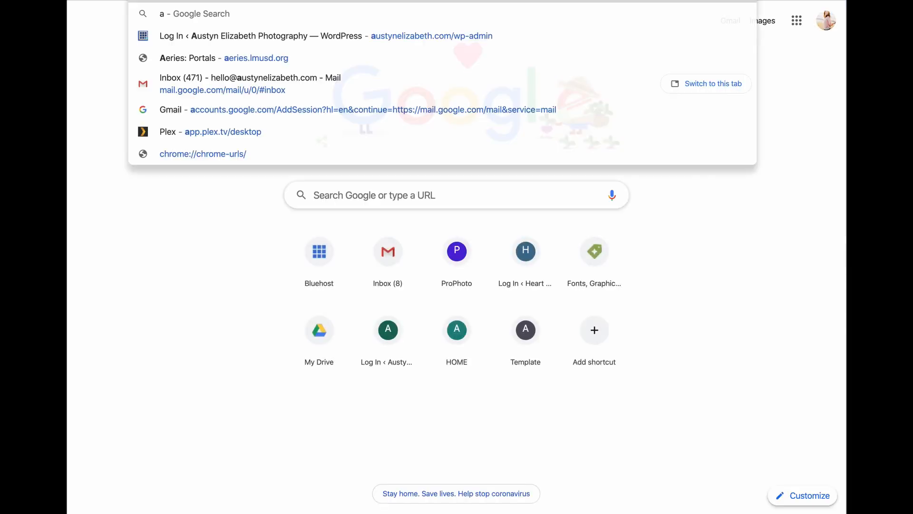
type("ustynandco.com")
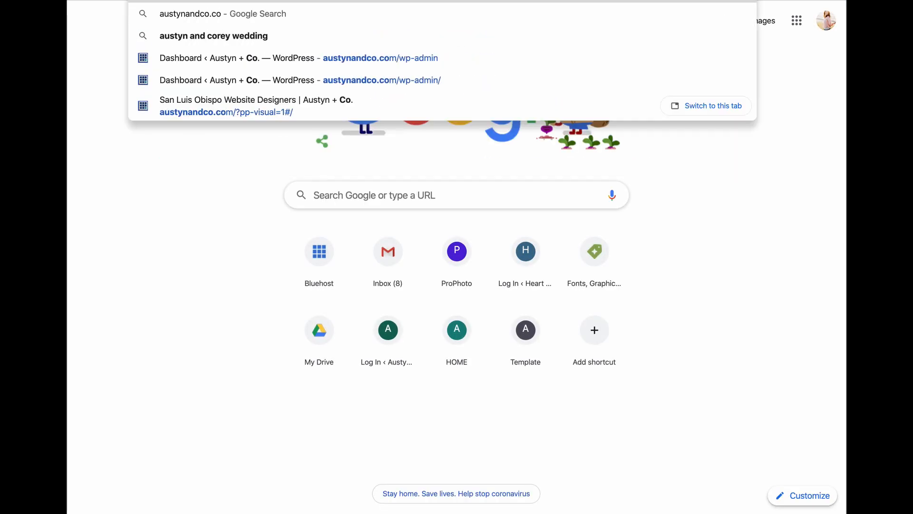
key("Return")
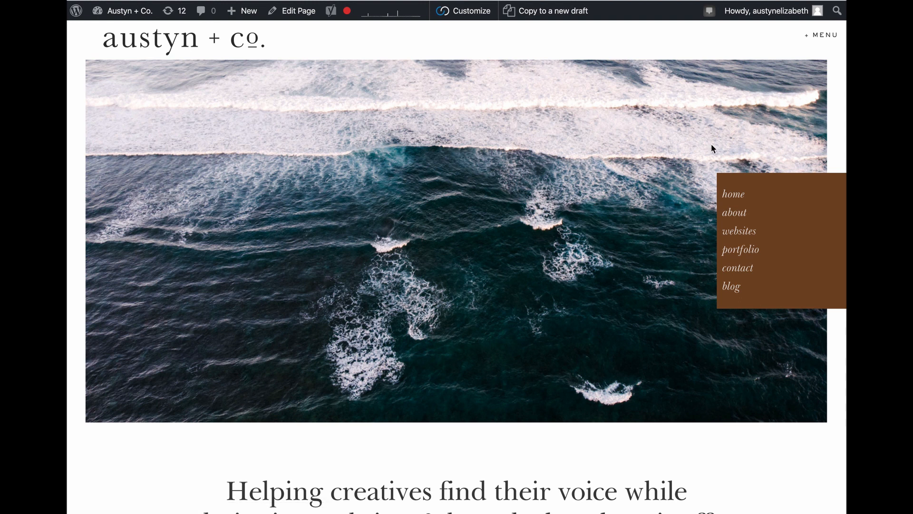
scroll(742, 141, "down", 6)
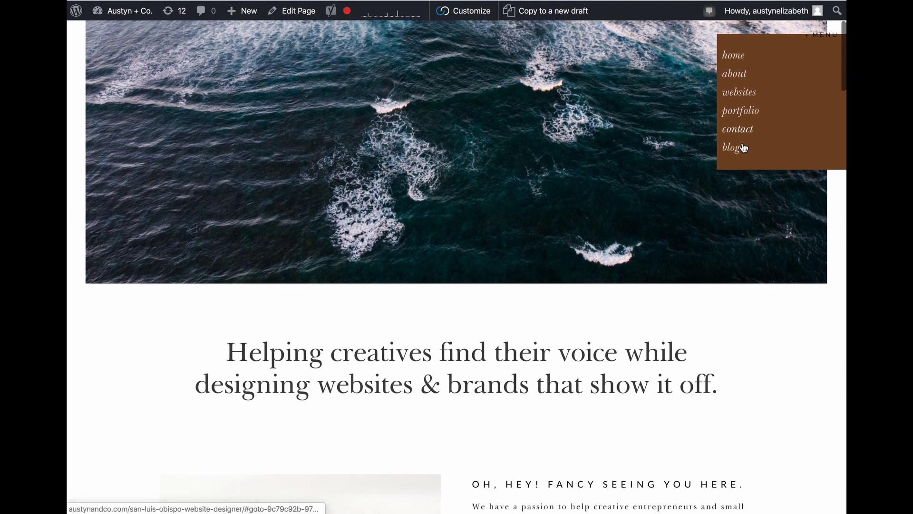
scroll(743, 145, "down", 6)
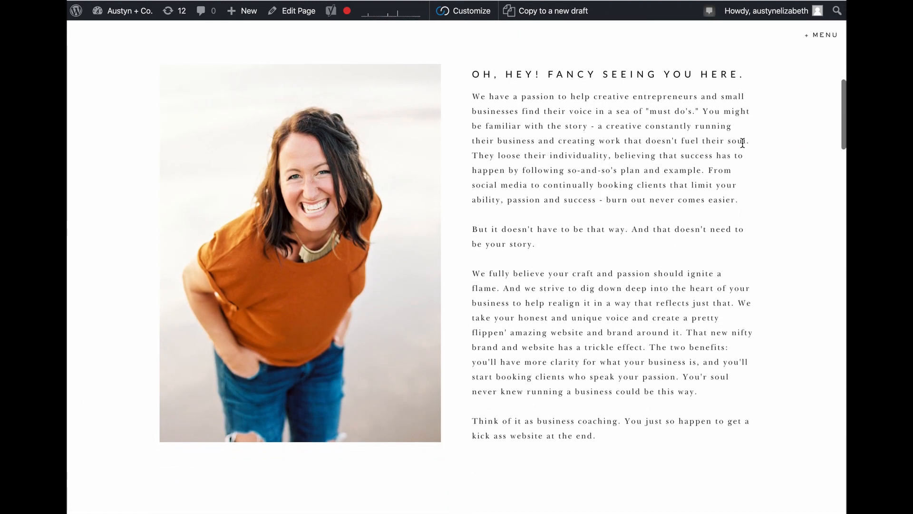
scroll(742, 143, "down", 9)
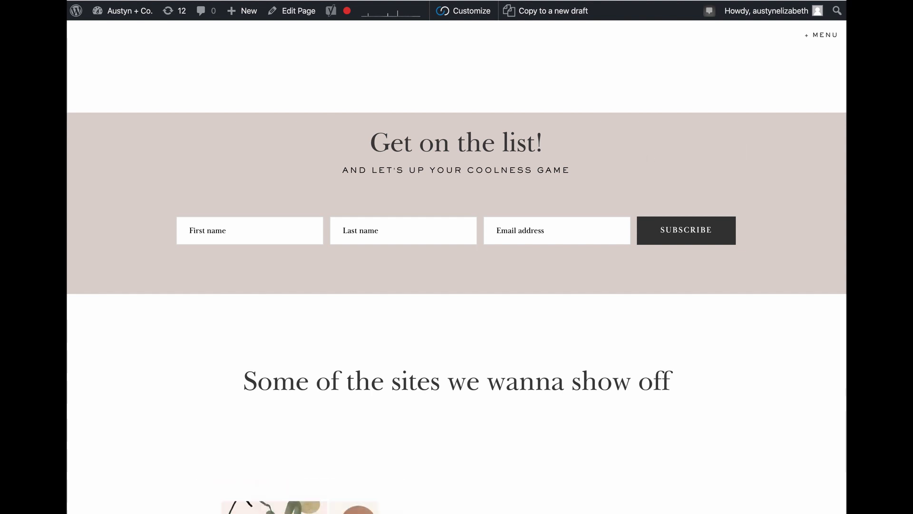
Switch to Safari, reposition its window and load the austynandco.com home page there
key("super+space")
type("saf")
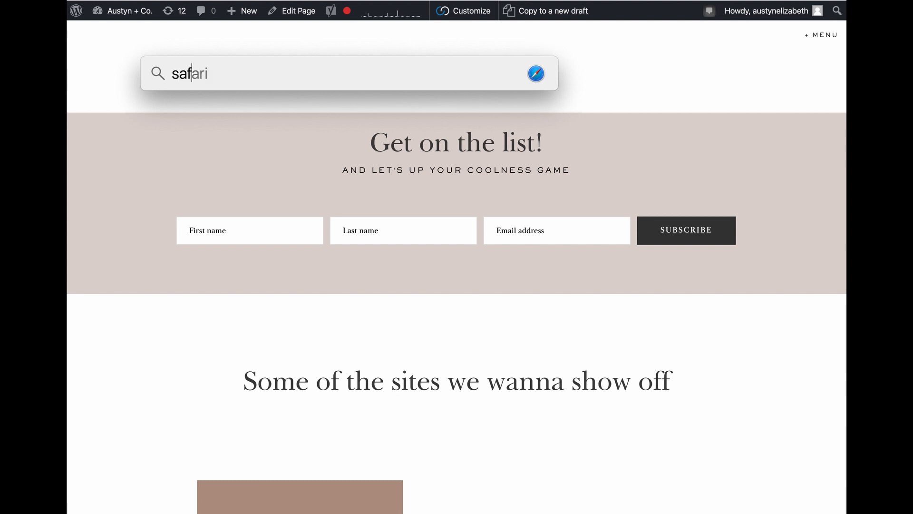
key("Return")
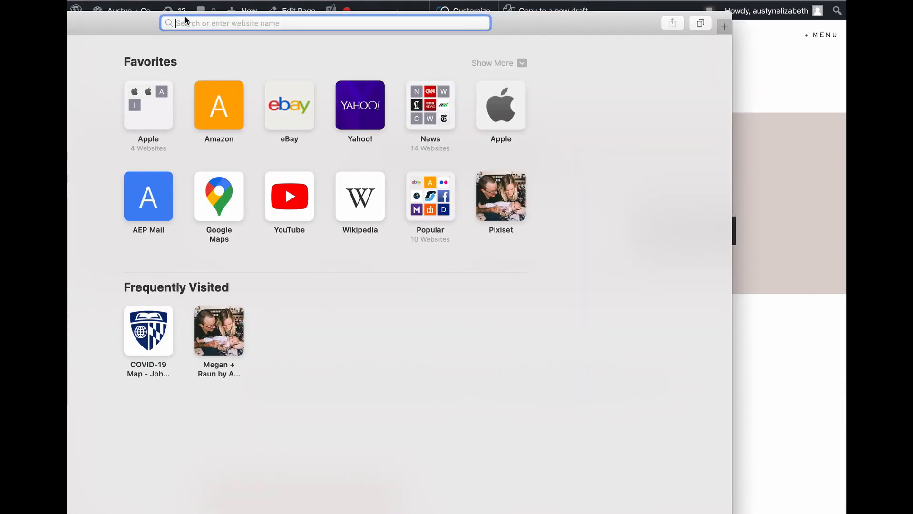
left_click_drag(49, 30, 185, 1)
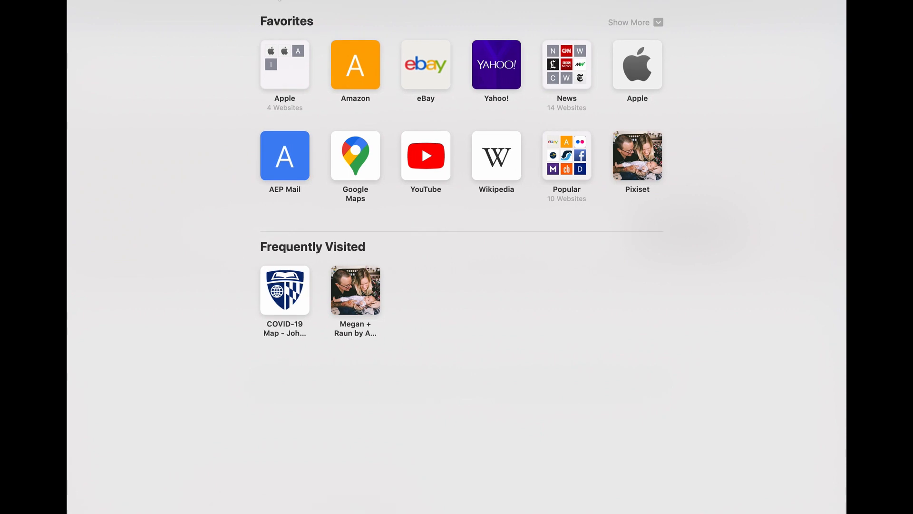
type("AUSTYNand")
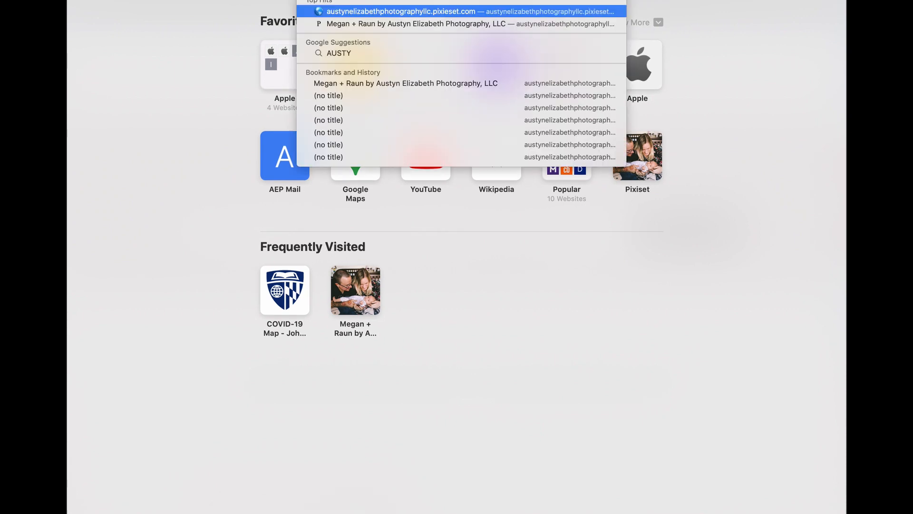
type("co")
key("Return")
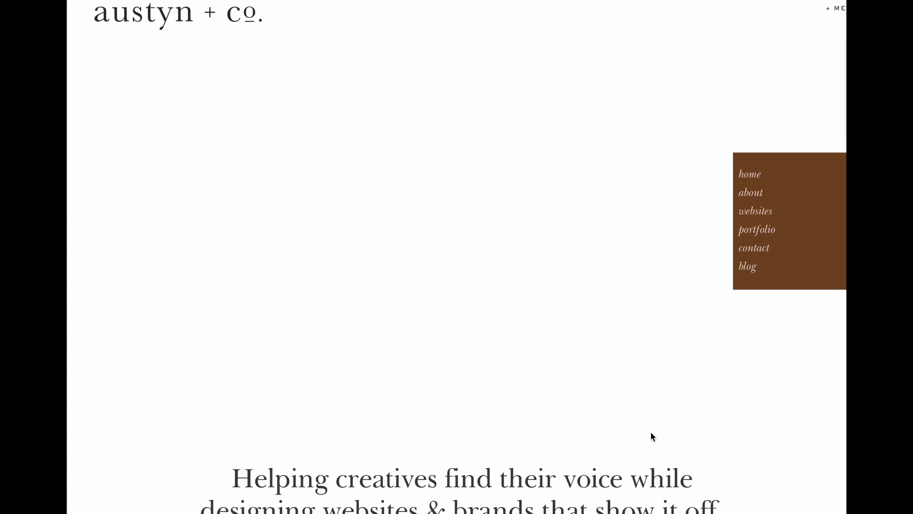
Look through the live home page to check the Flodesk popup form, and dismiss the popup
scroll(651, 433, "down", 3)
scroll(651, 433, "down", 5)
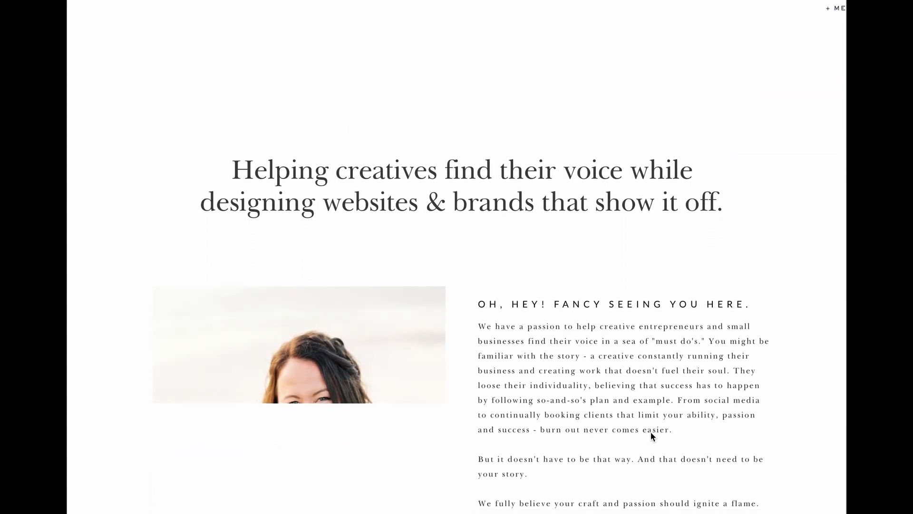
scroll(651, 432, "down", 3)
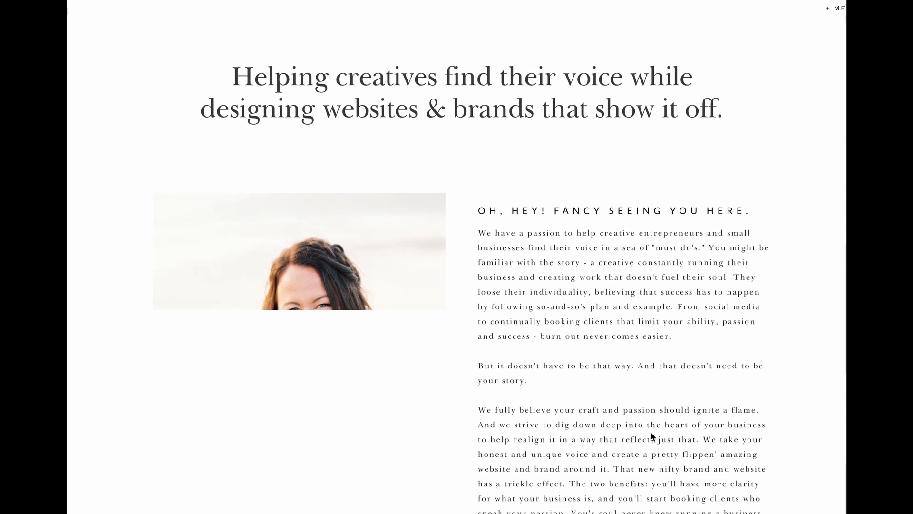
scroll(651, 433, "down", 2)
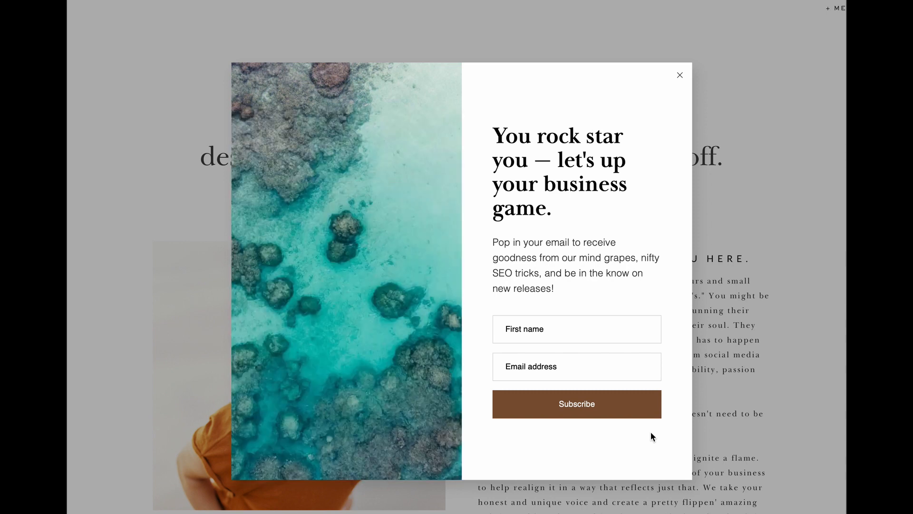
left_click(680, 79)
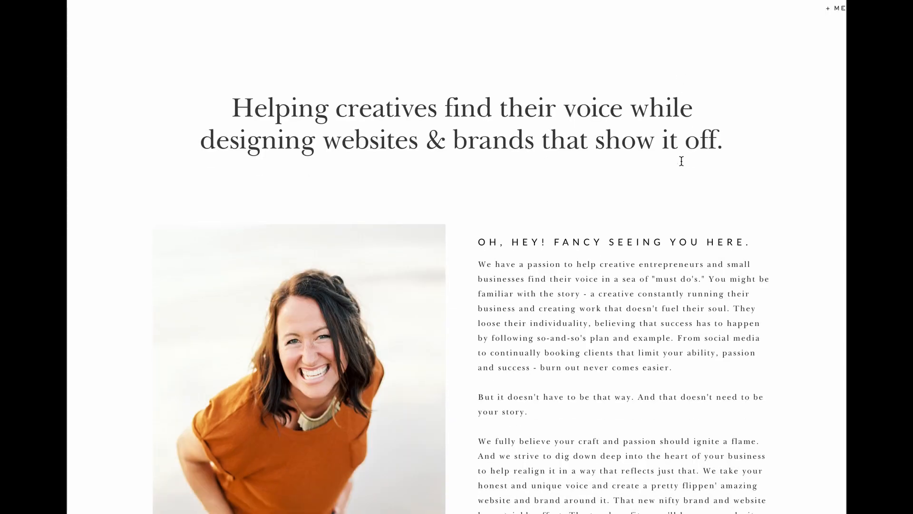
scroll(683, 159, "down", 8)
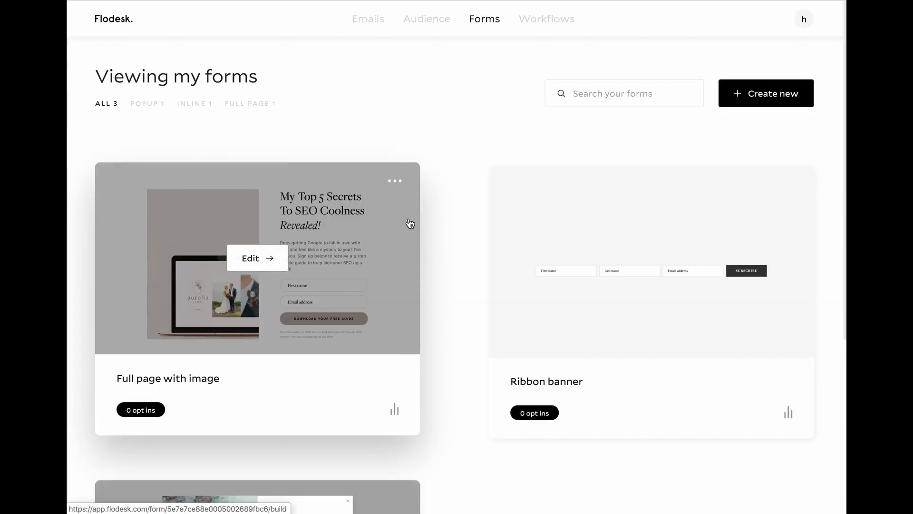
Look over the full page, ribbon banner and popup forms in the Flodesk forms list
scroll(649, 321, "down", 2)
scroll(649, 321, "down", 1)
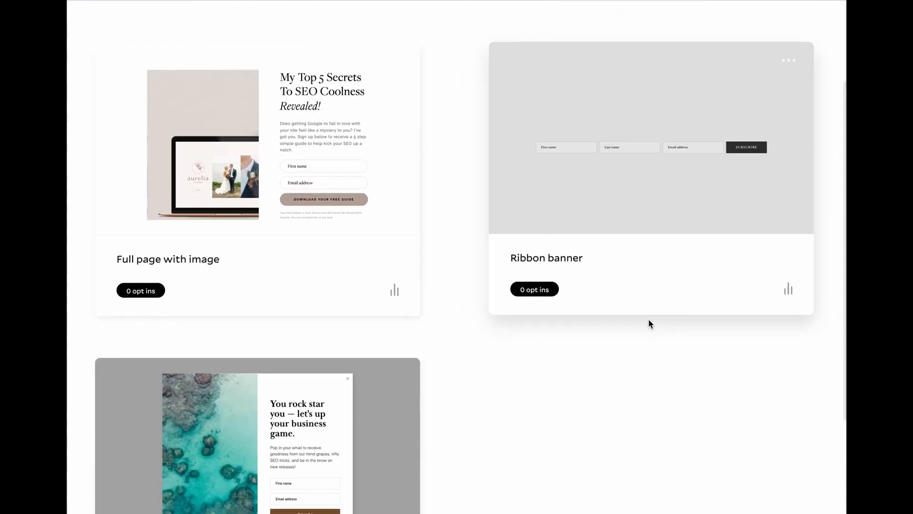
scroll(649, 321, "up", 3)
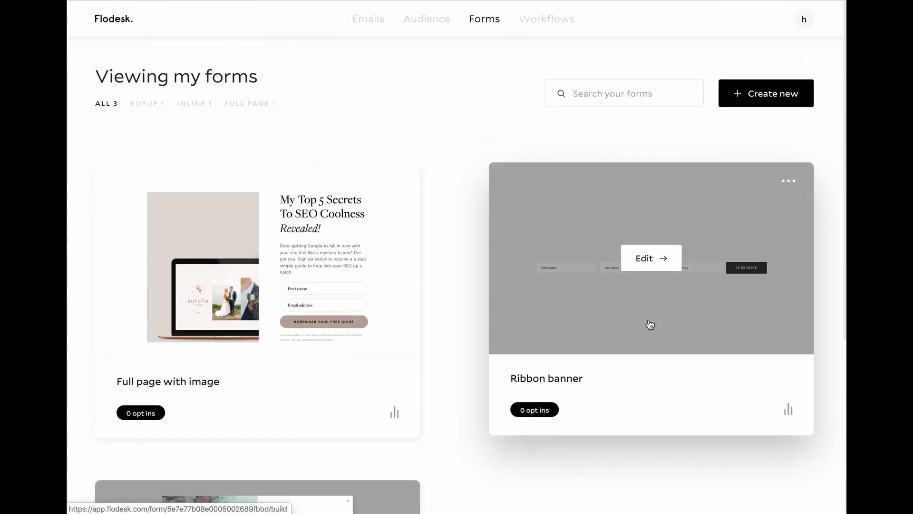